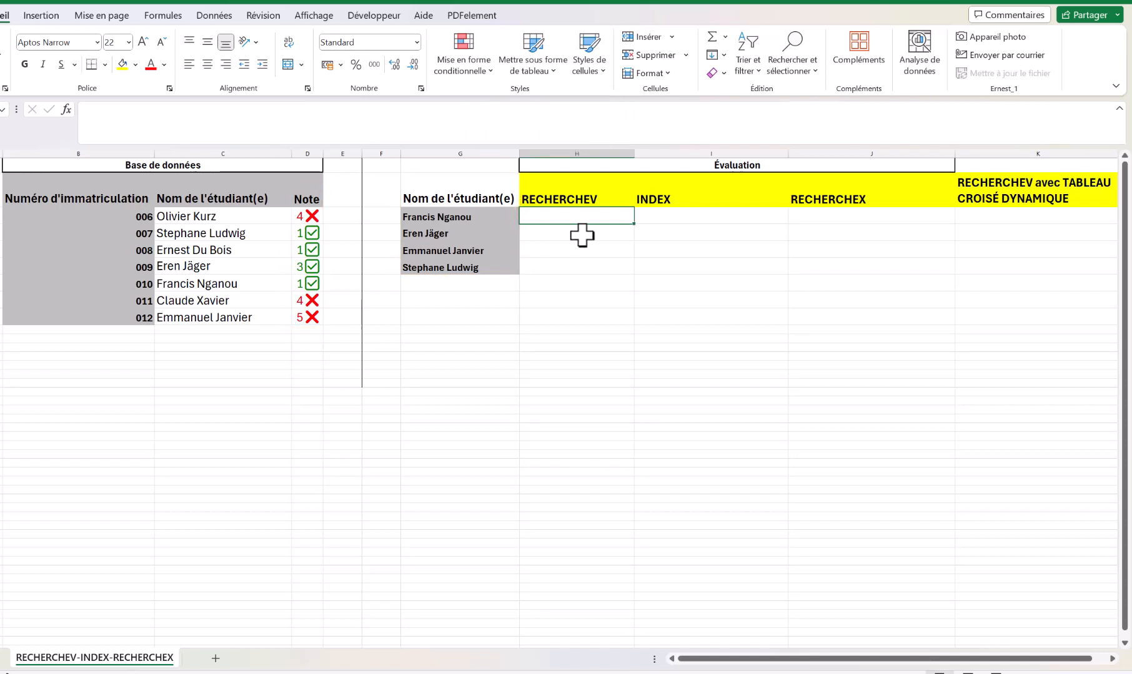
click(601, 195)
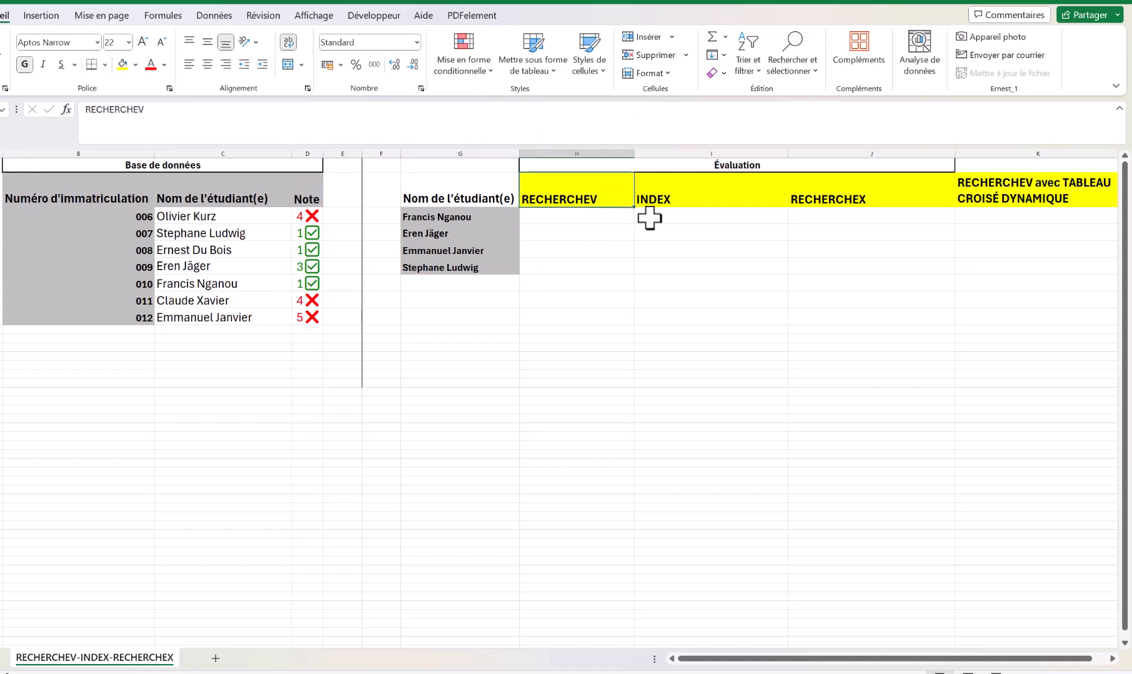
click(723, 199)
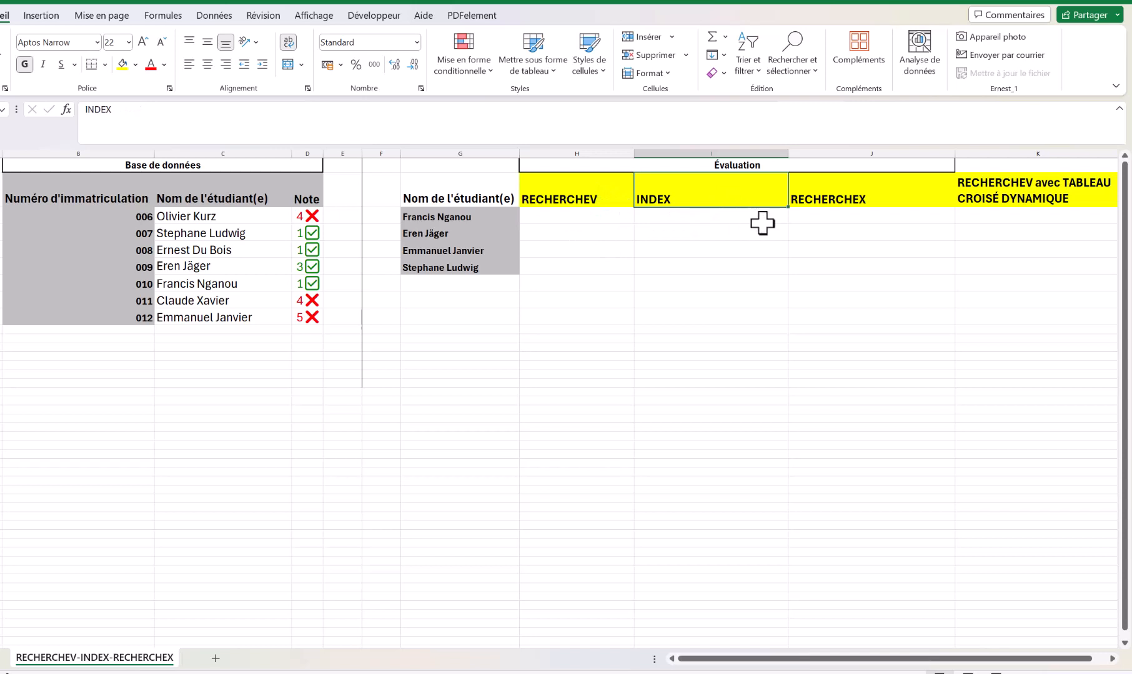
click(918, 200)
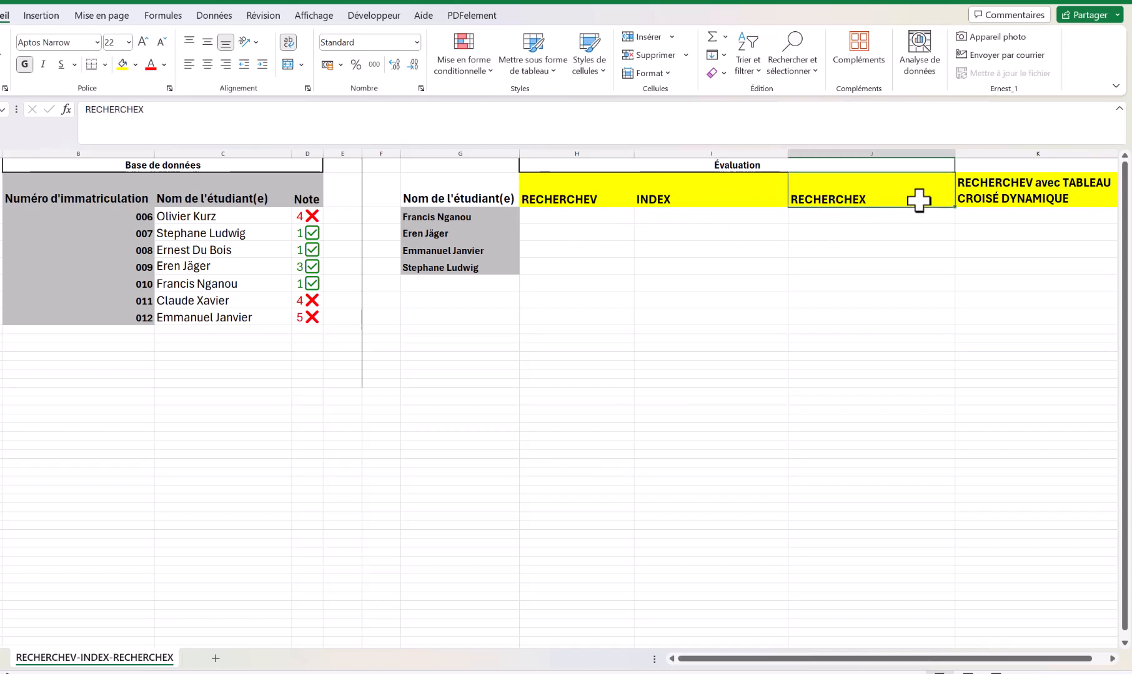
click(1051, 192)
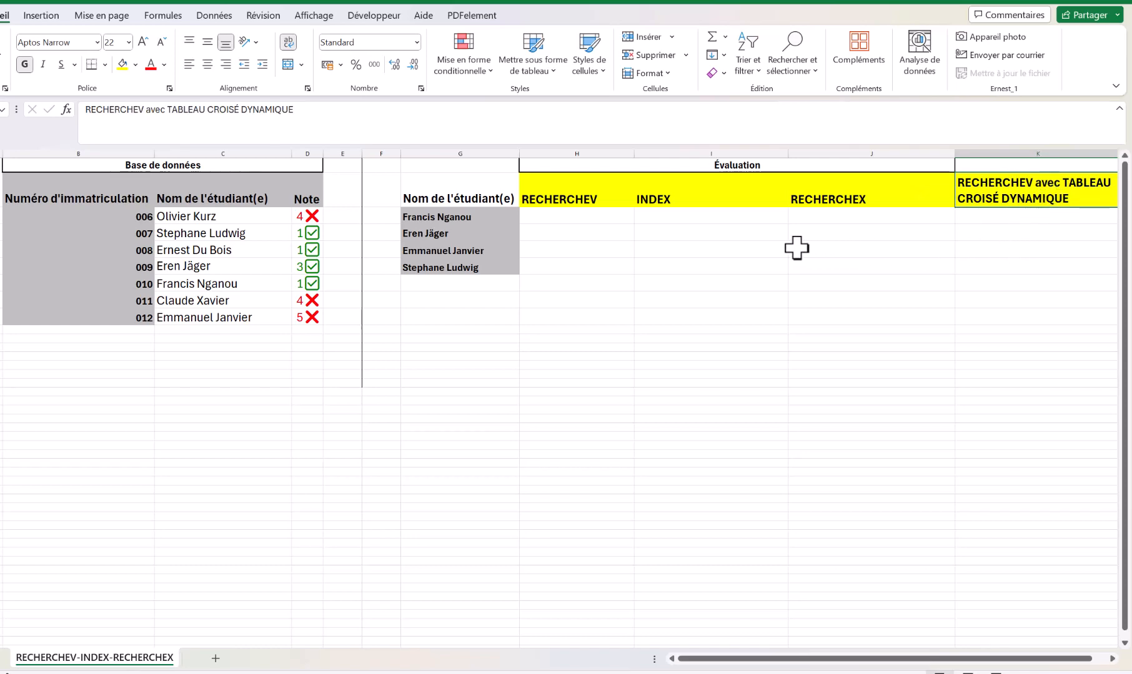
click(555, 198)
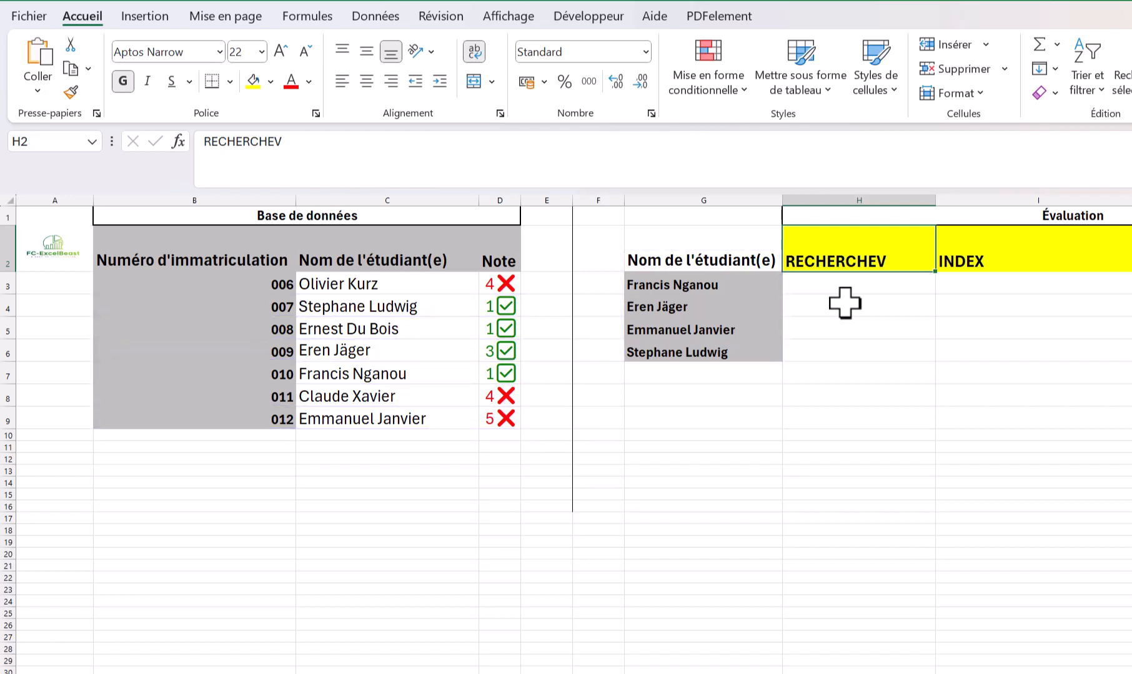
Enter the formula =RECHERCHEV(G3;$C$3:$D$9;2;FAUX) in cell H3 to look up the first student's grade
click(834, 286)
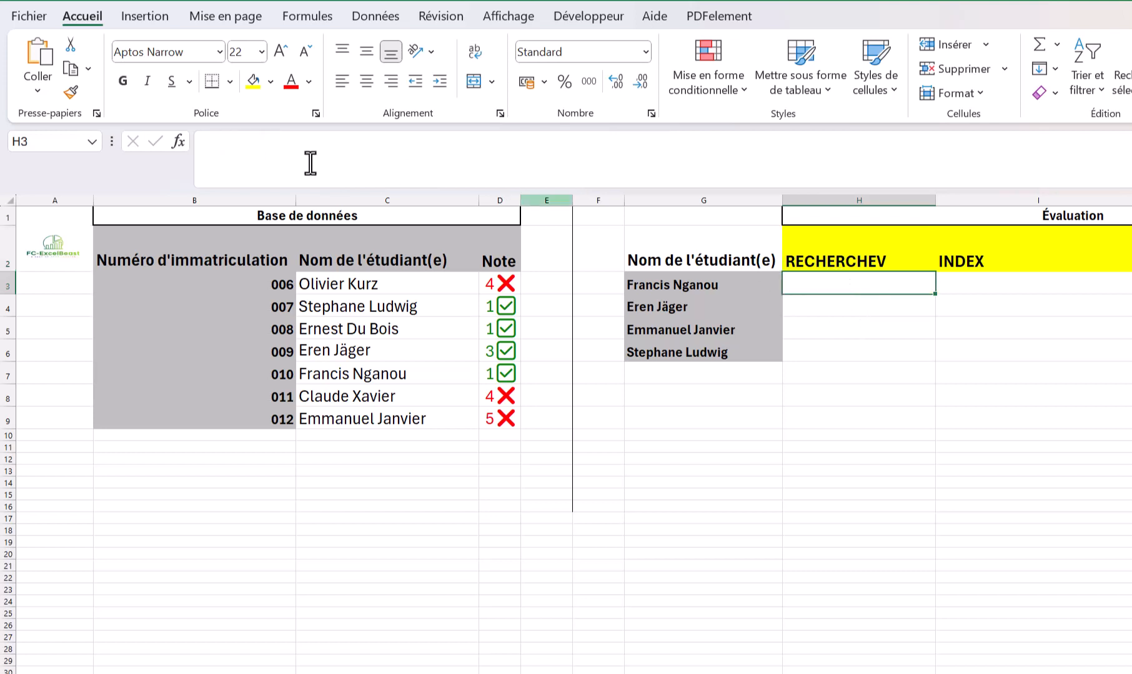
text(=RECH)
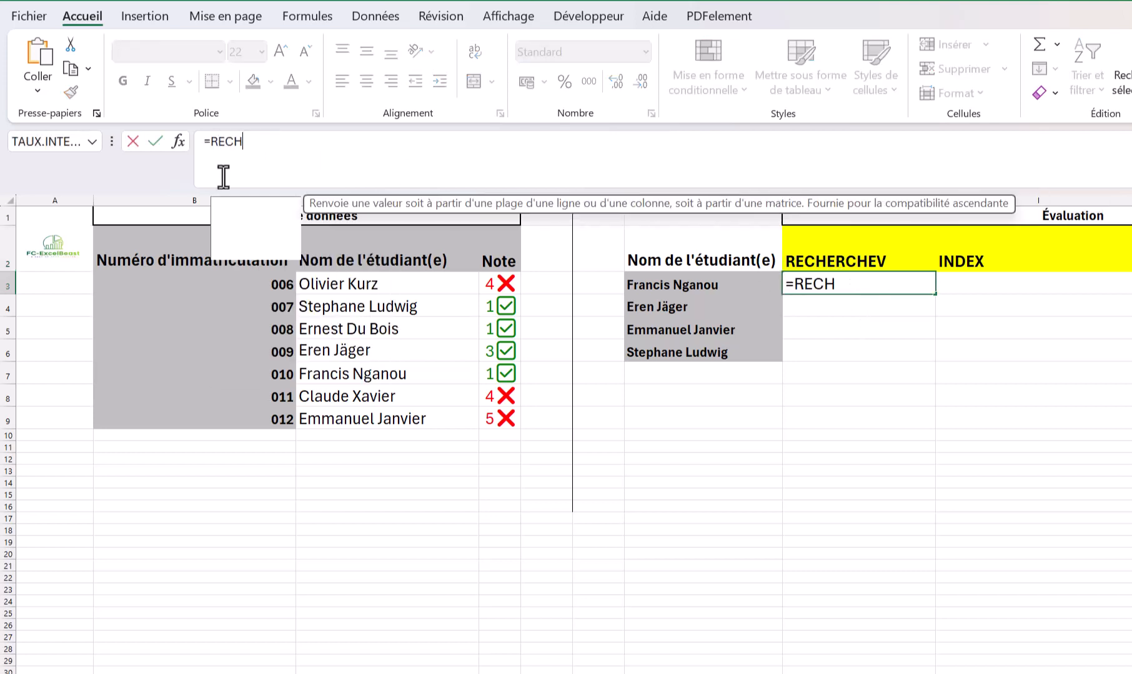
text(ERCHEV()
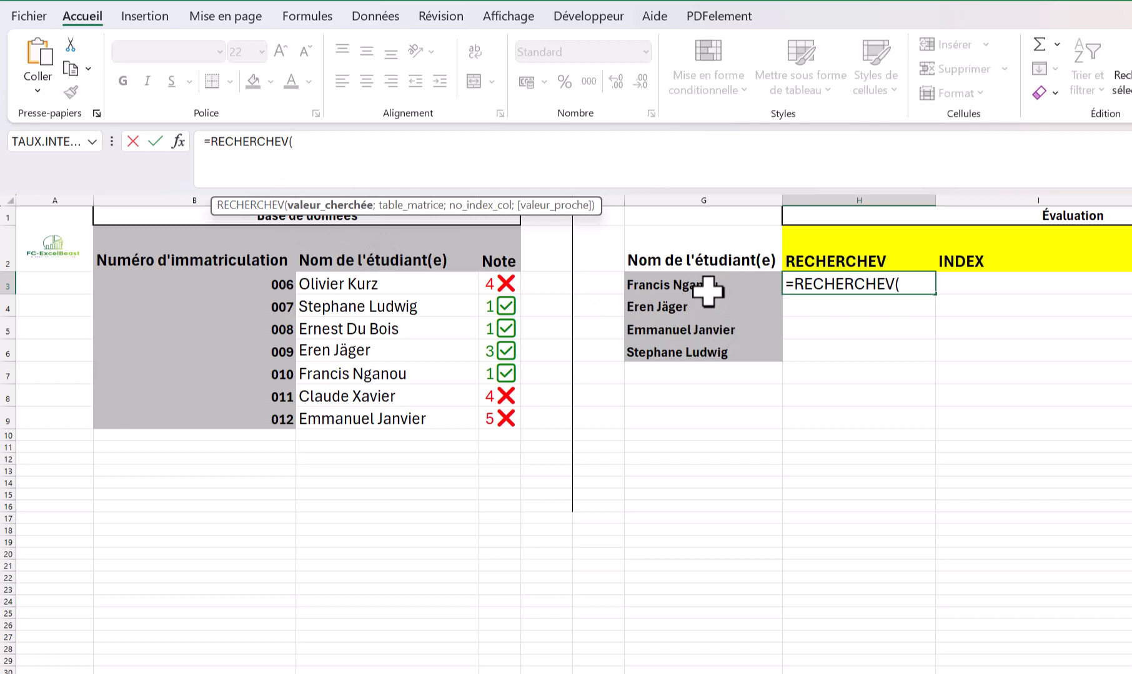
click(671, 285)
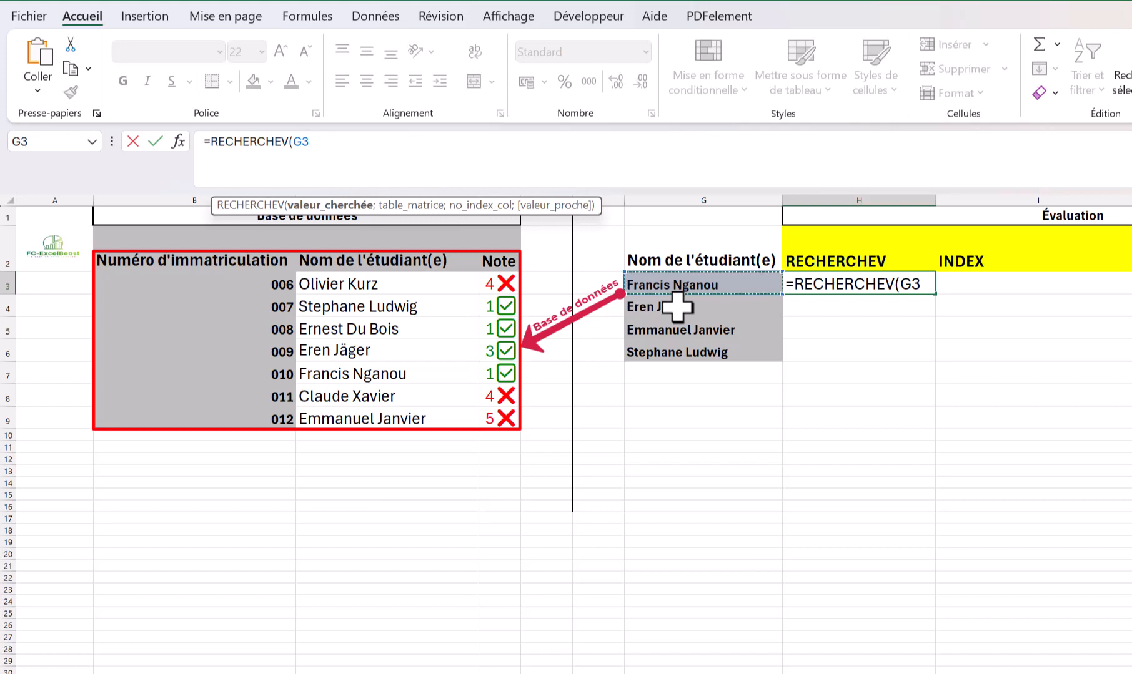
text(;)
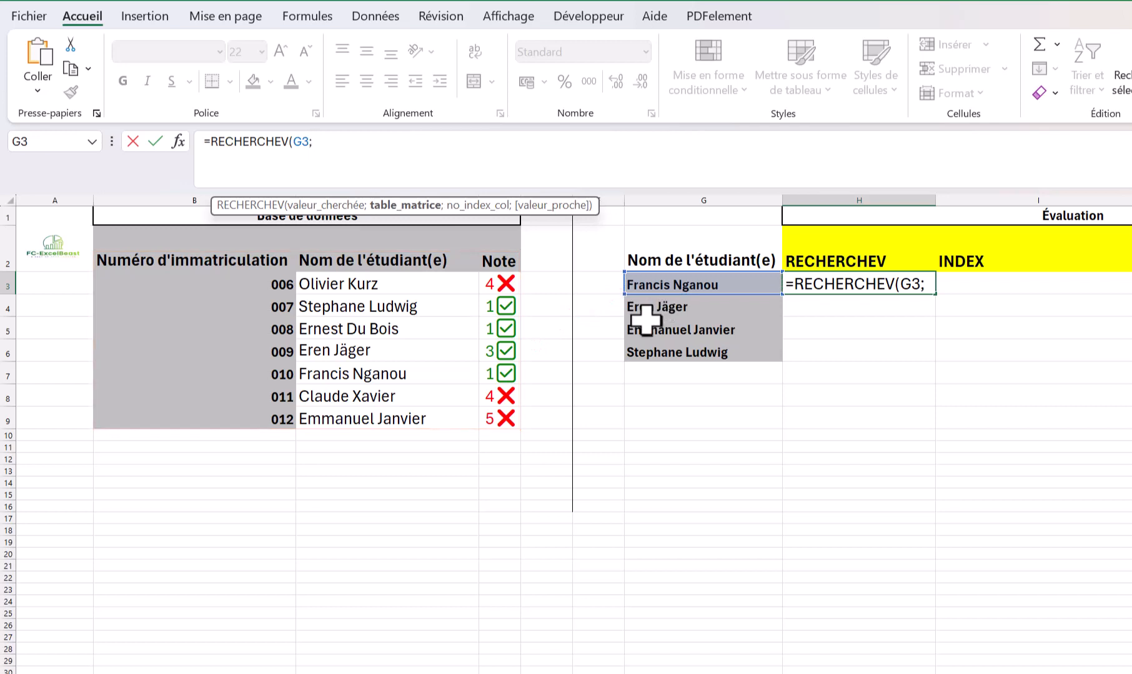
drag(337, 283, 491, 421)
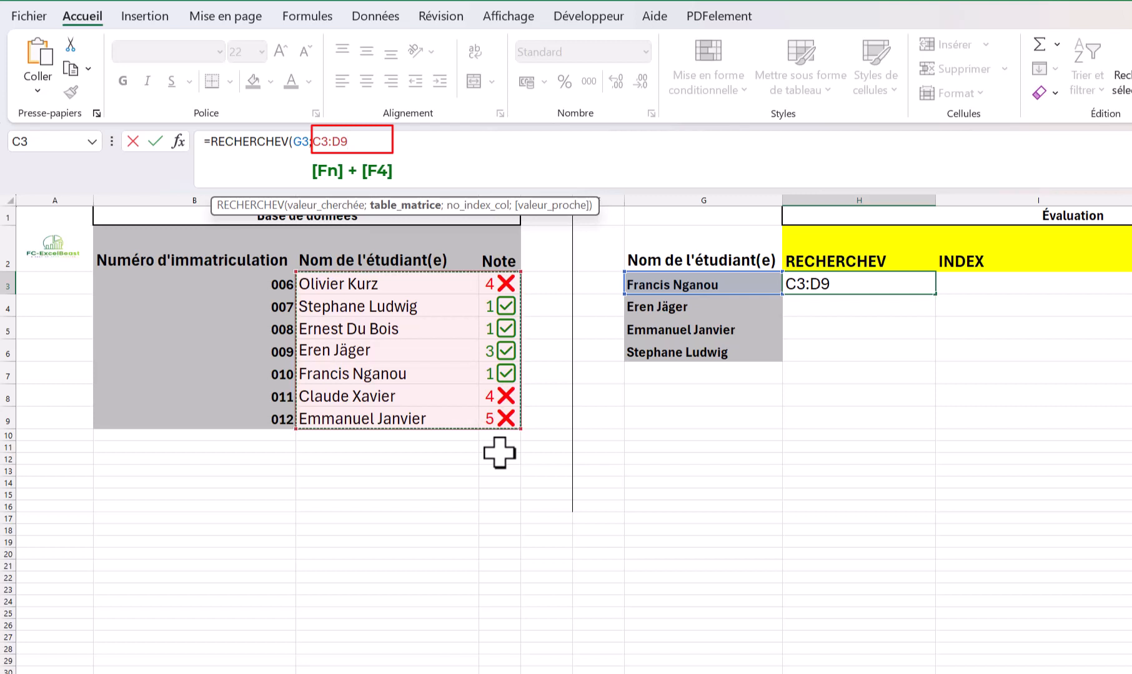
key(F4)
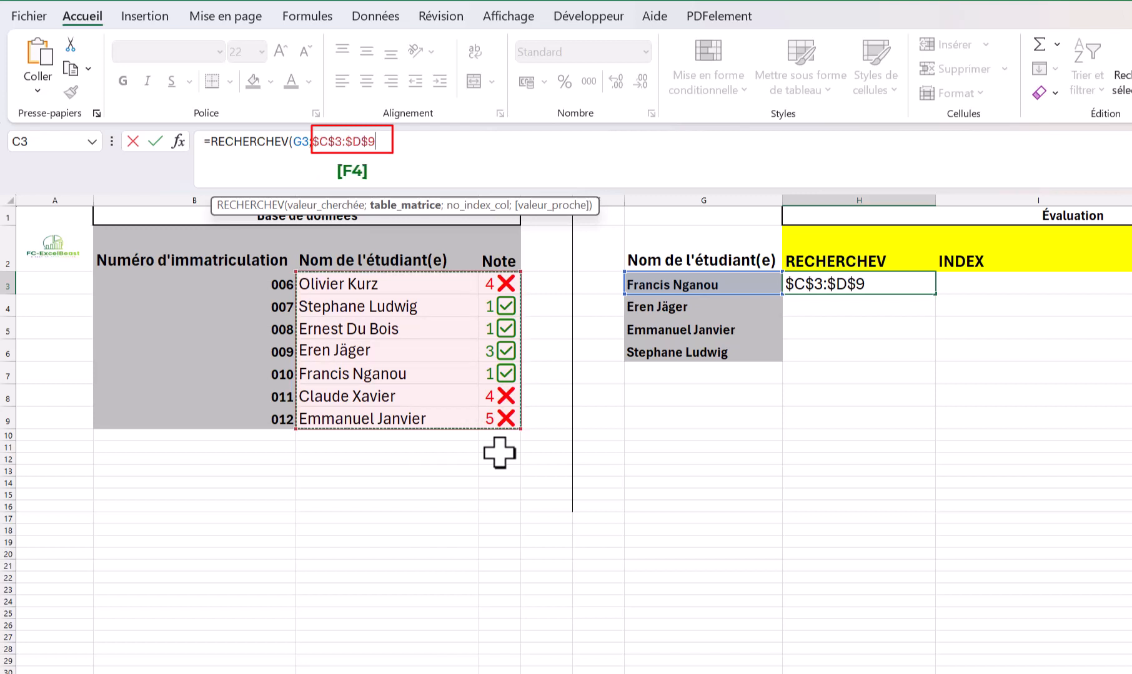
text(;)
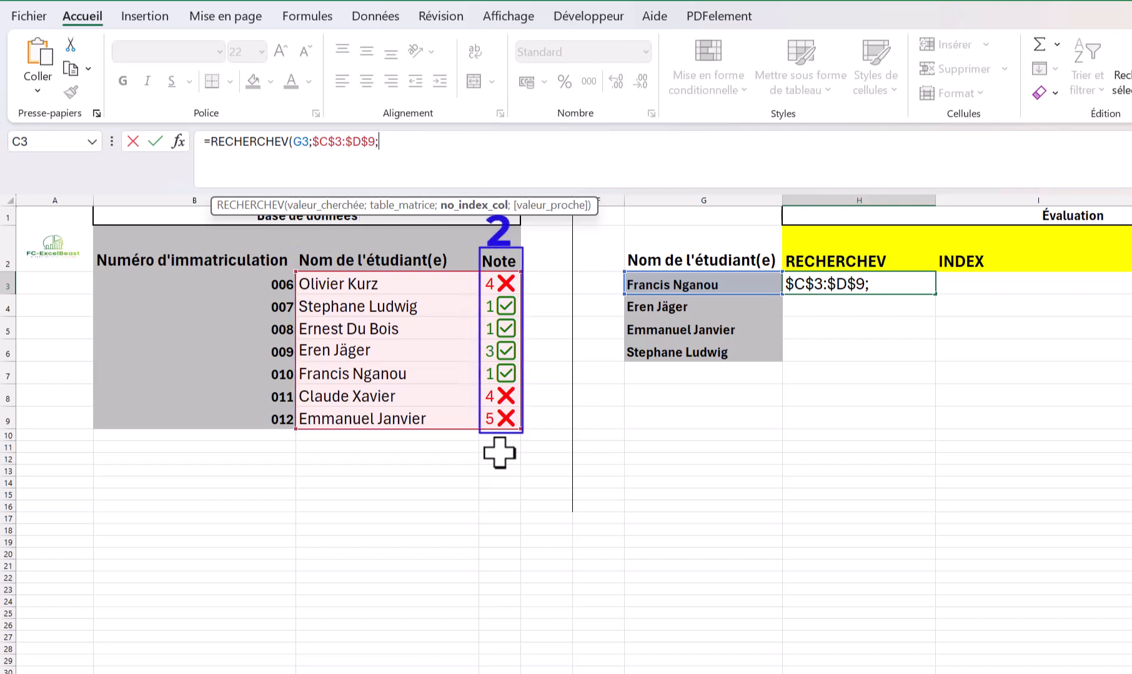
text(2;)
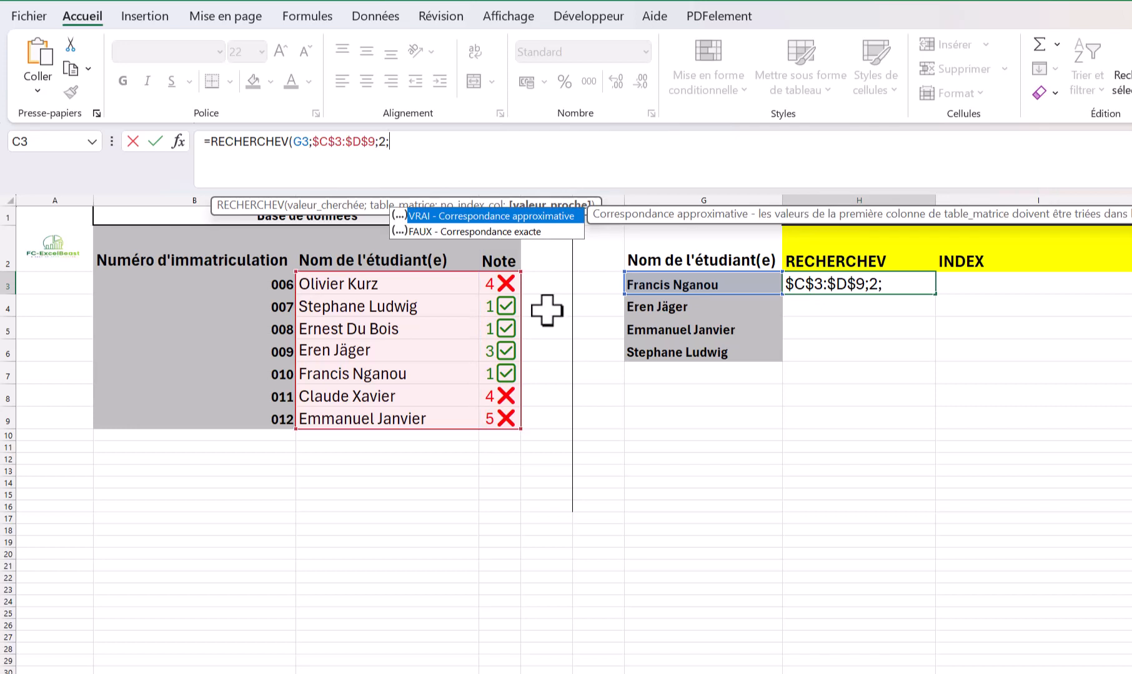
double_click(479, 230)
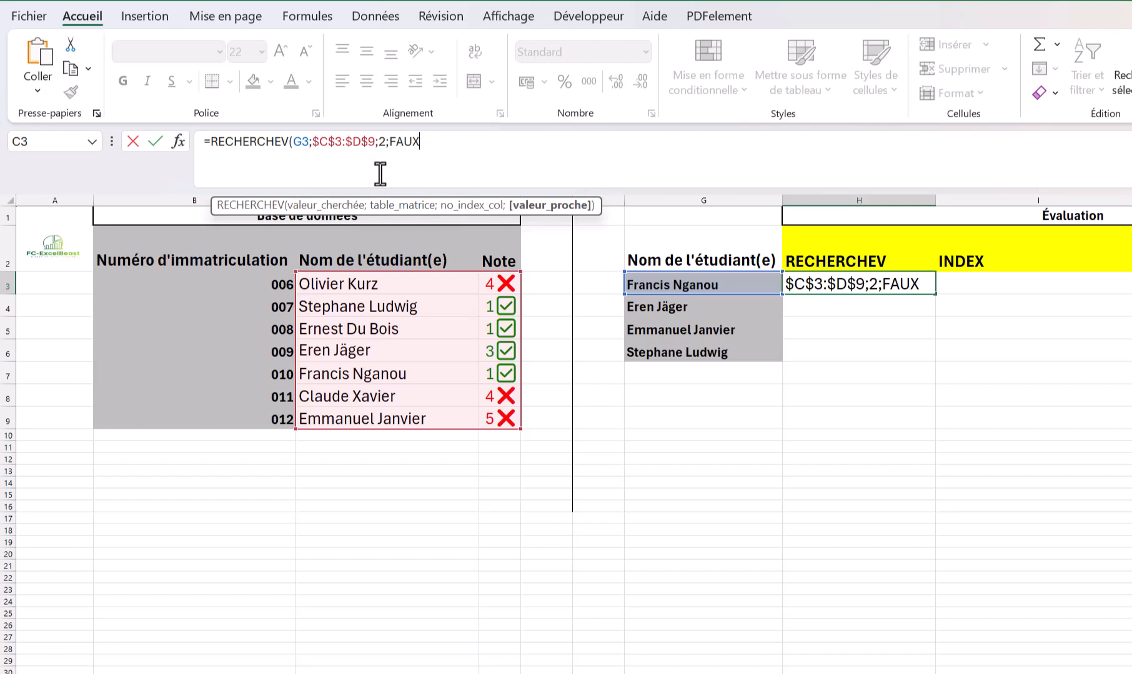
text())
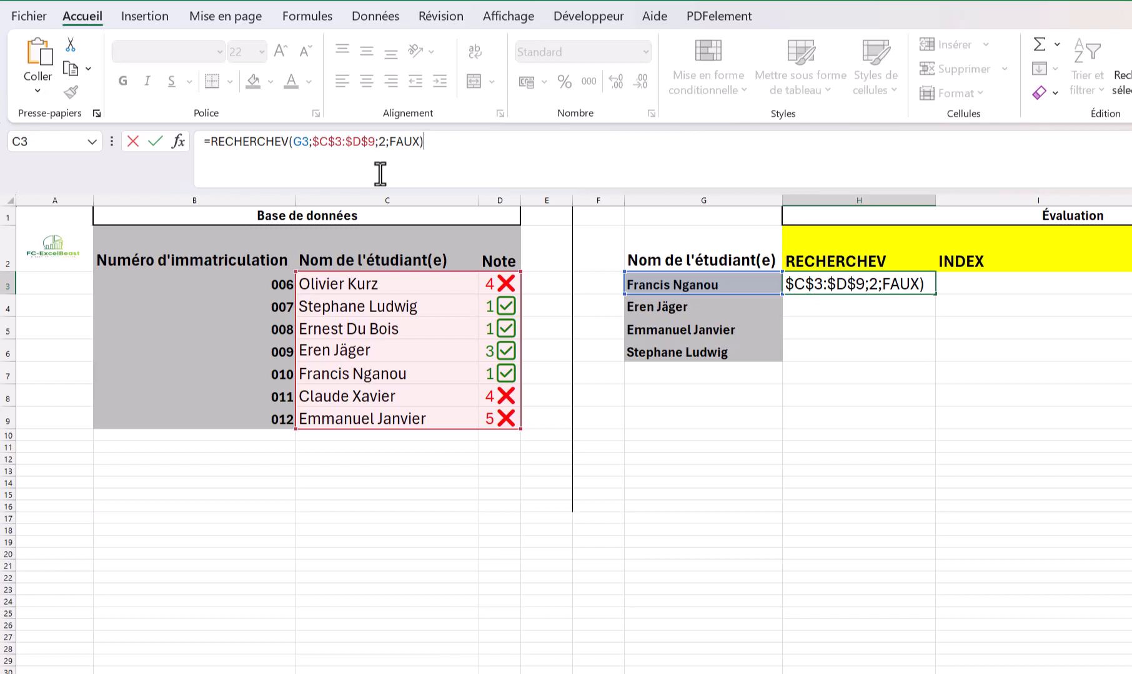
key(Return)
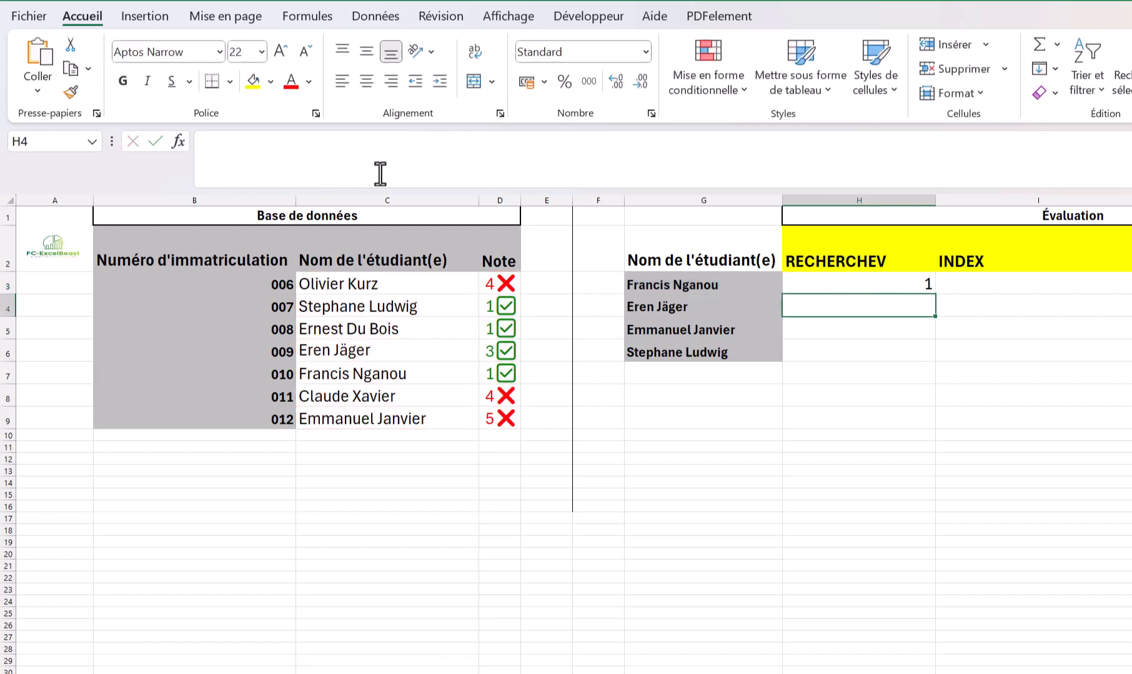
Fill the RECHERCHEV formula from H3 down to H6 for the remaining students
click(875, 286)
drag(936, 294, 914, 374)
click(904, 374)
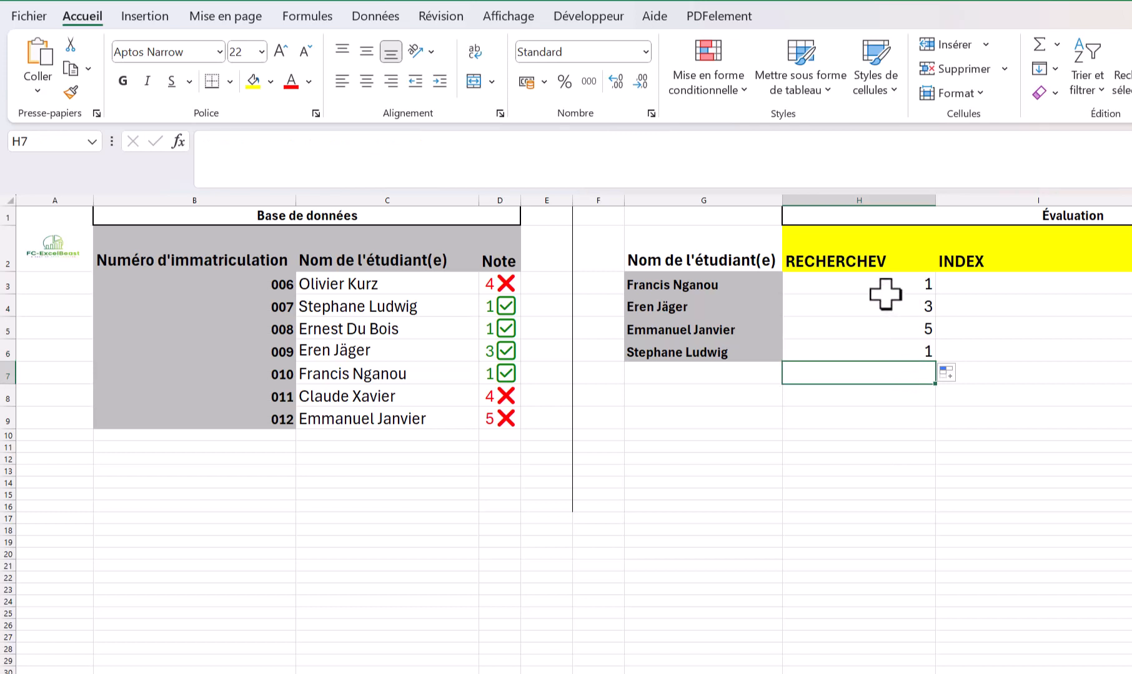
Inspect the table range reference in each of the RECHERCHEV formulas from H3 to H6
click(865, 286)
click(361, 141)
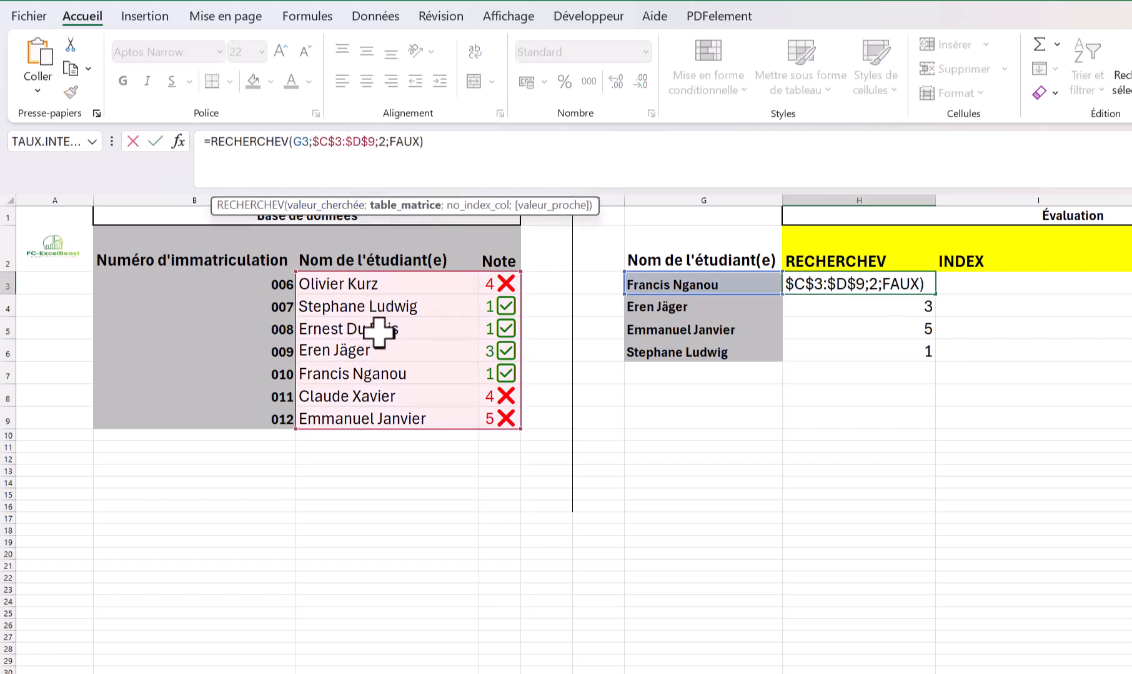
key(Return)
click(346, 141)
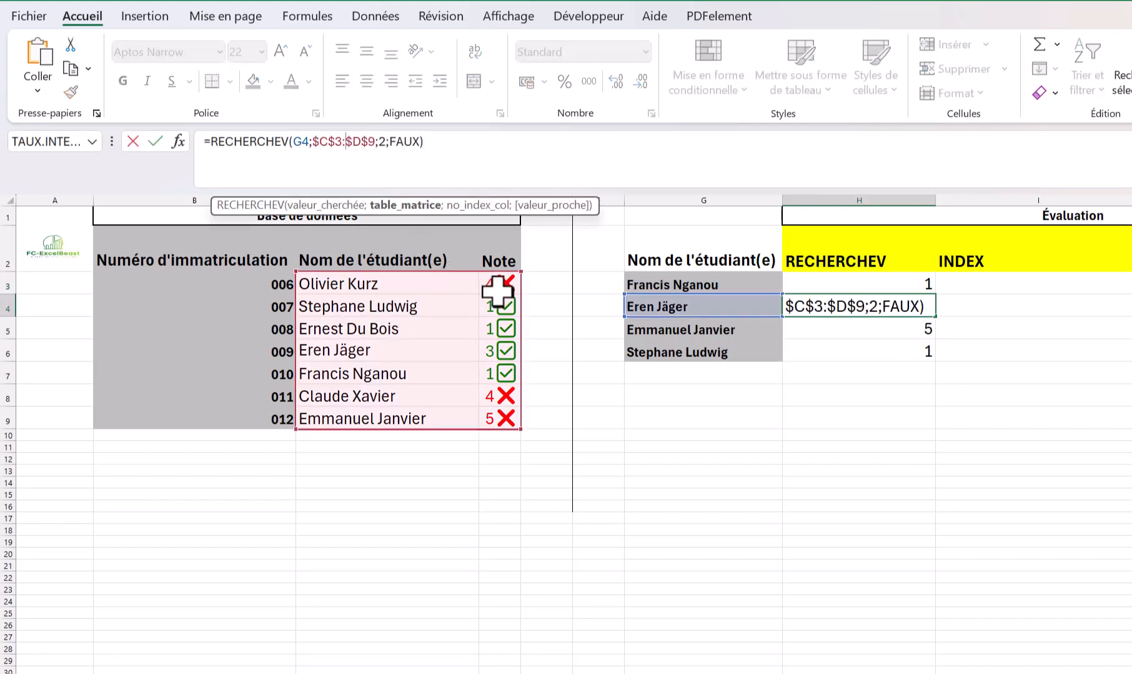
drag(516, 275, 518, 297)
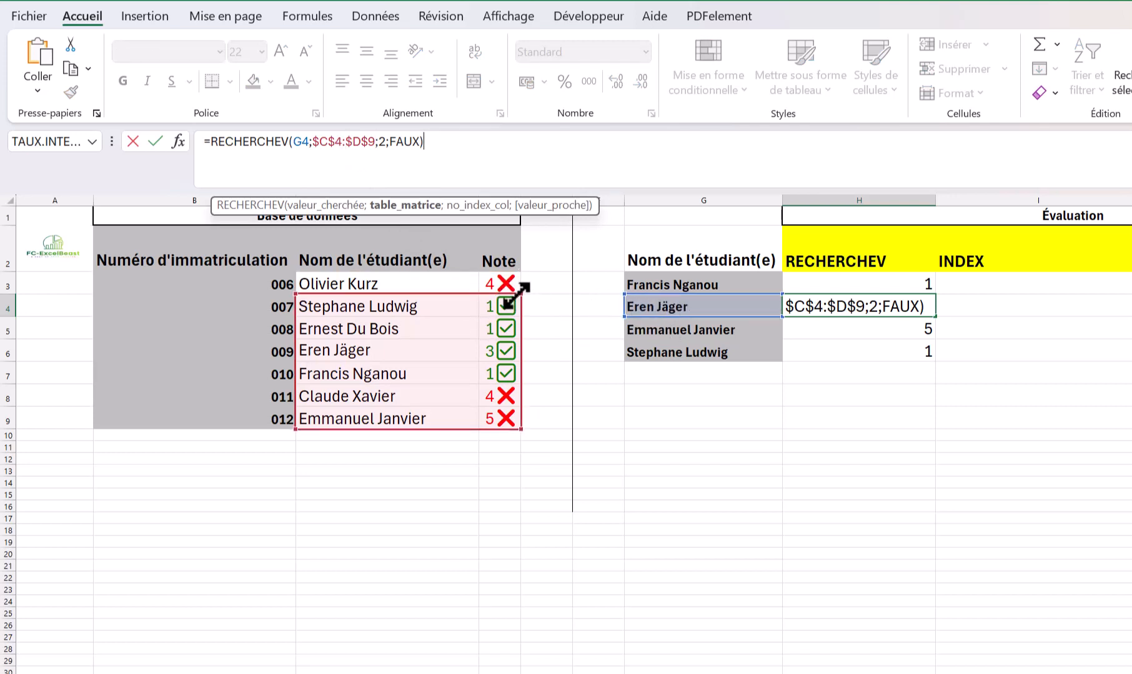
drag(525, 288, 523, 273)
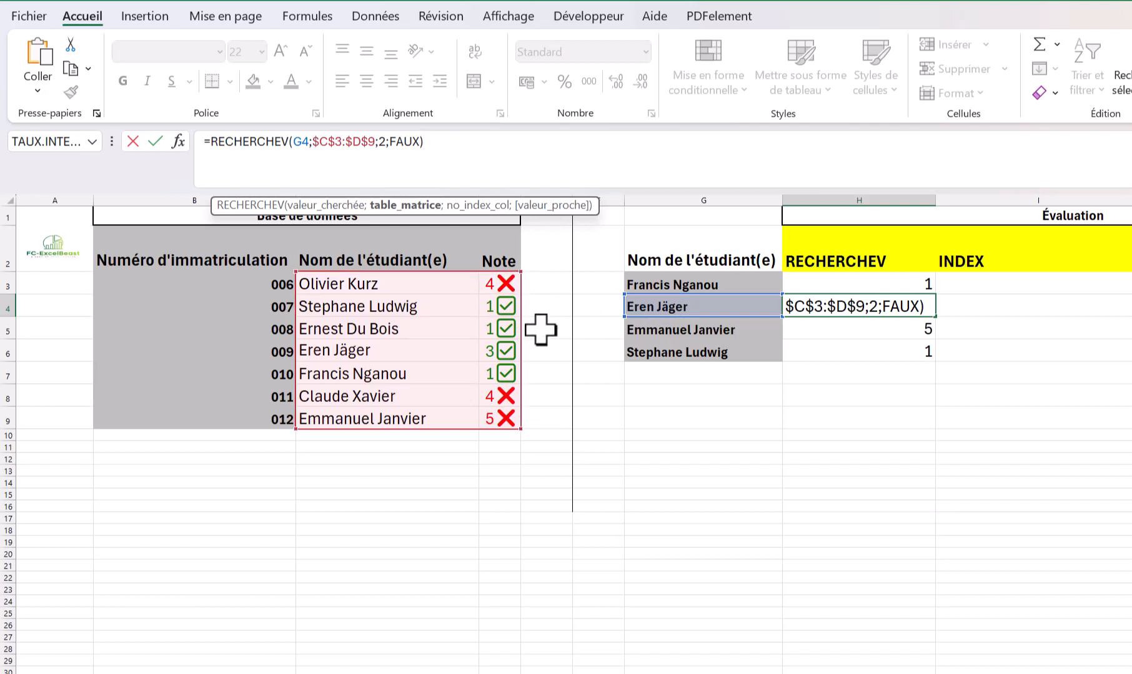
key(Return)
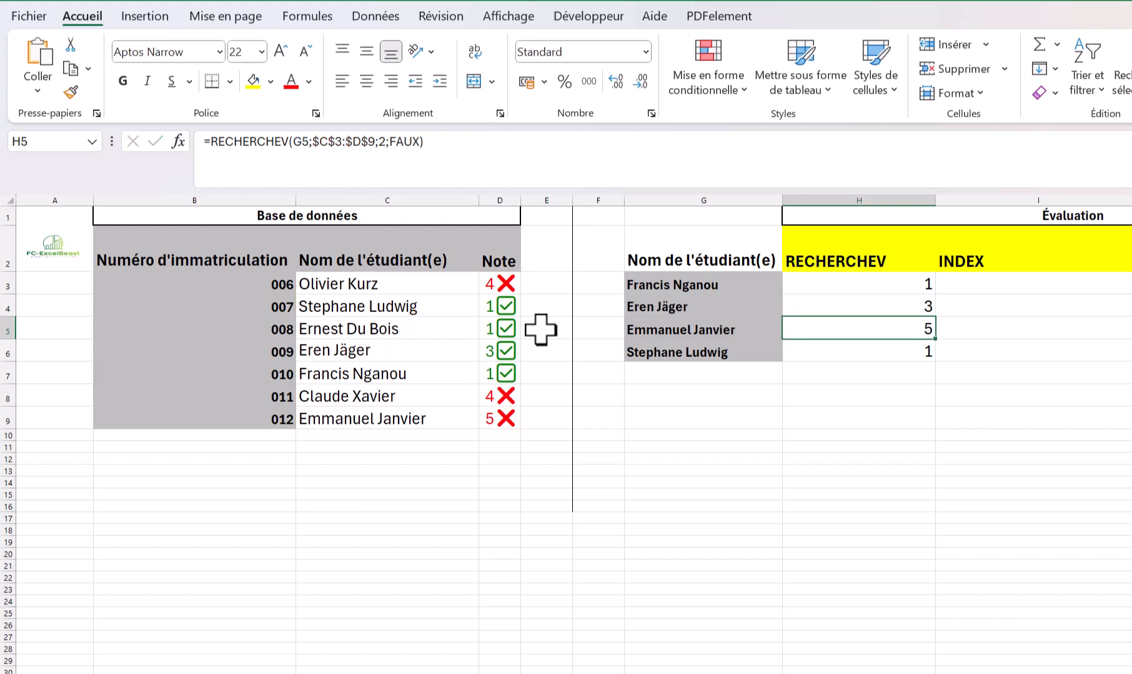
click(347, 143)
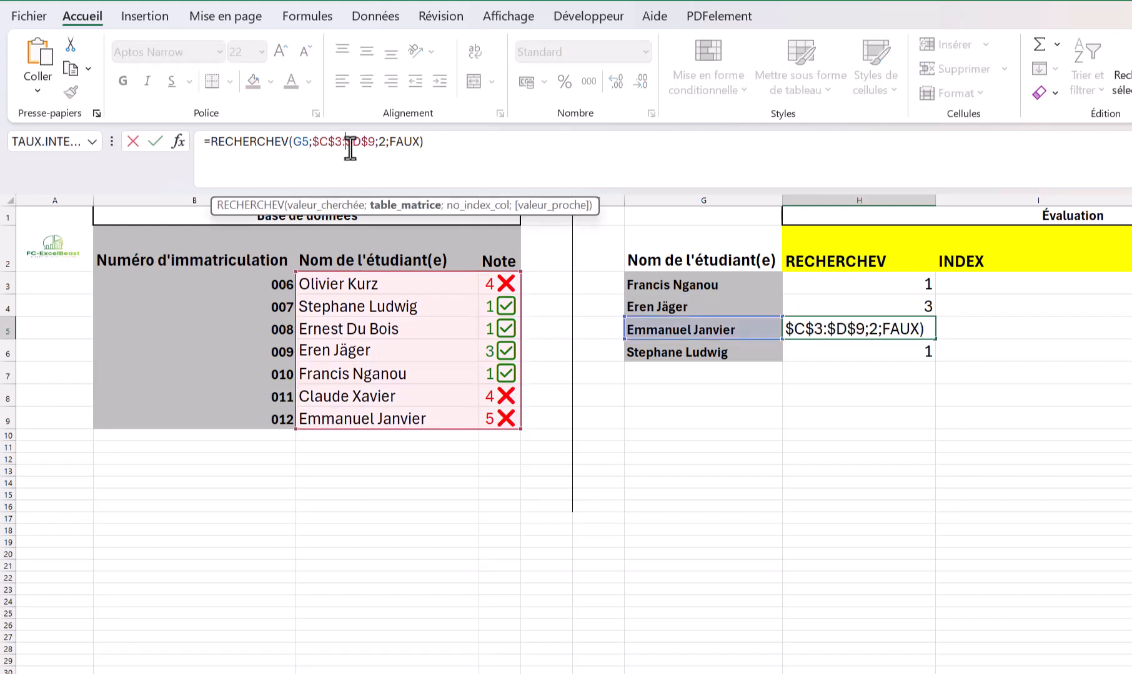
key(Return)
click(350, 149)
key(Return)
Start an INDEX formula in cell I3 with the absolute range $C$3:$D$9 as its matrix
click(984, 285)
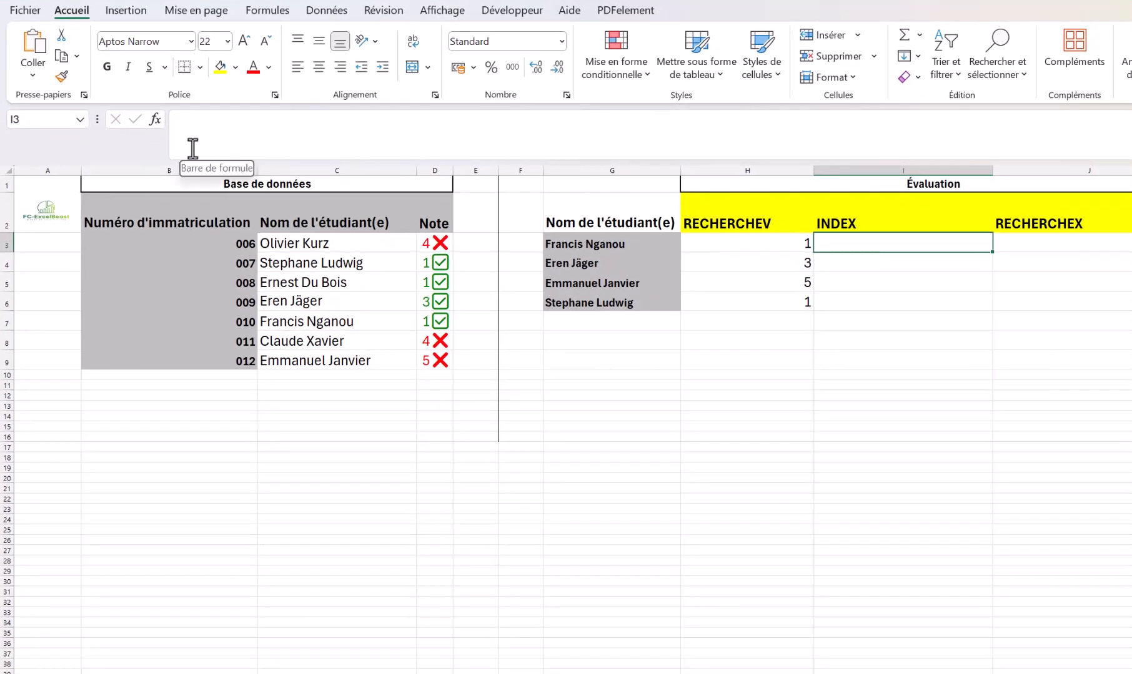
text(=INDEX)
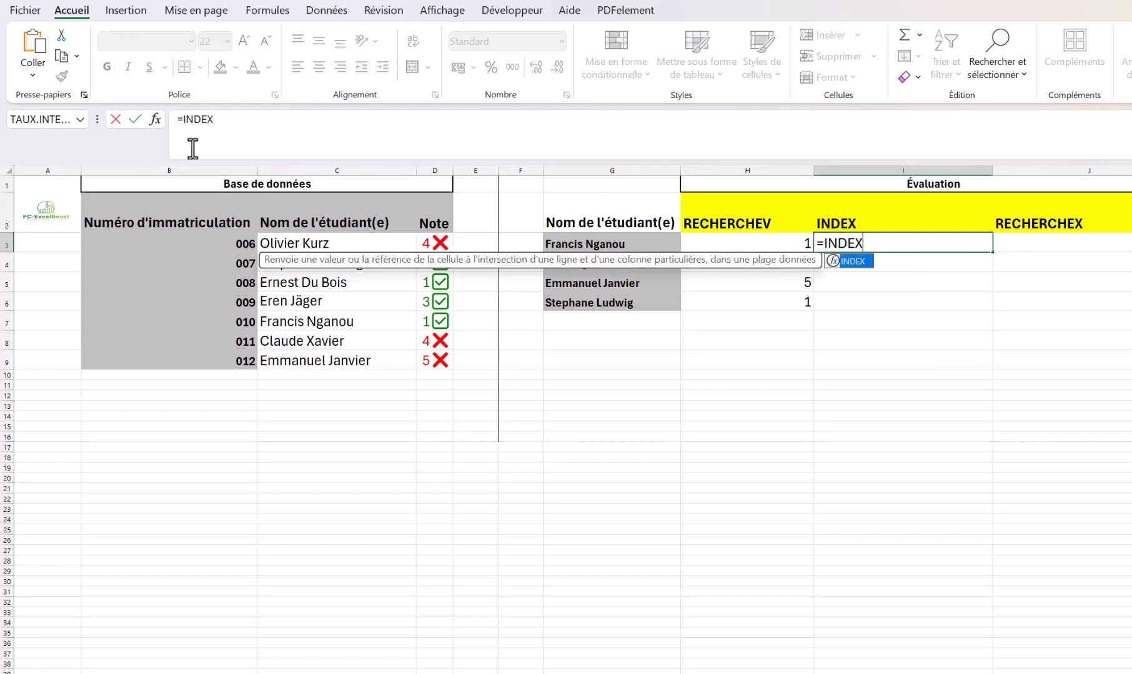
text(()
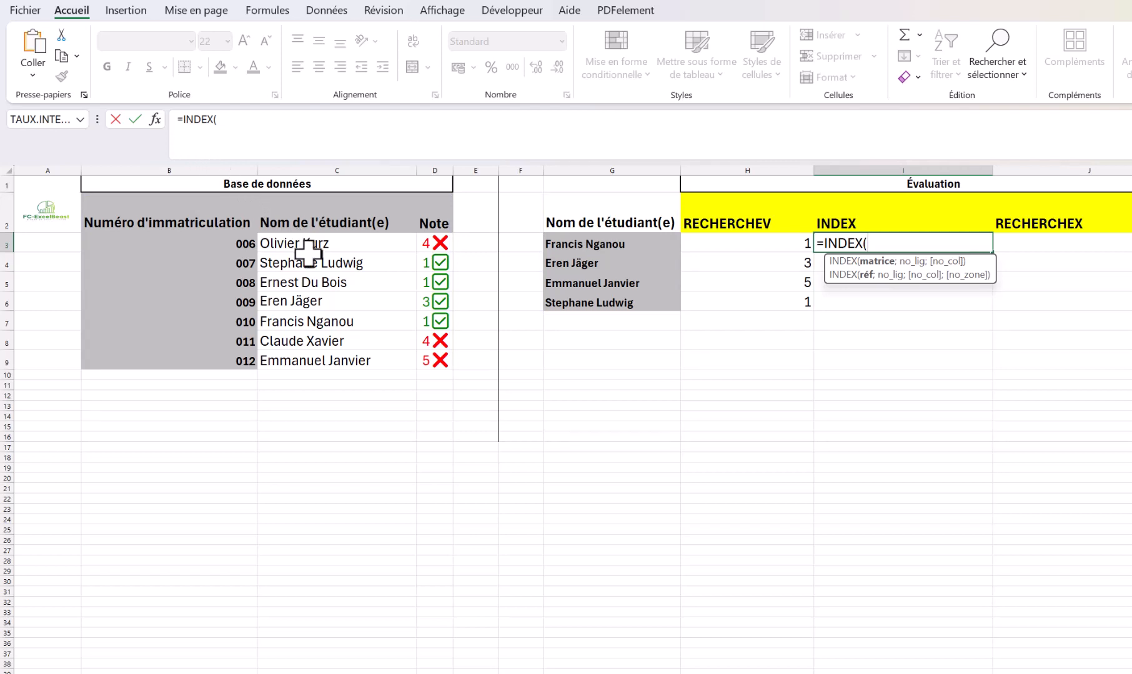
click(281, 243)
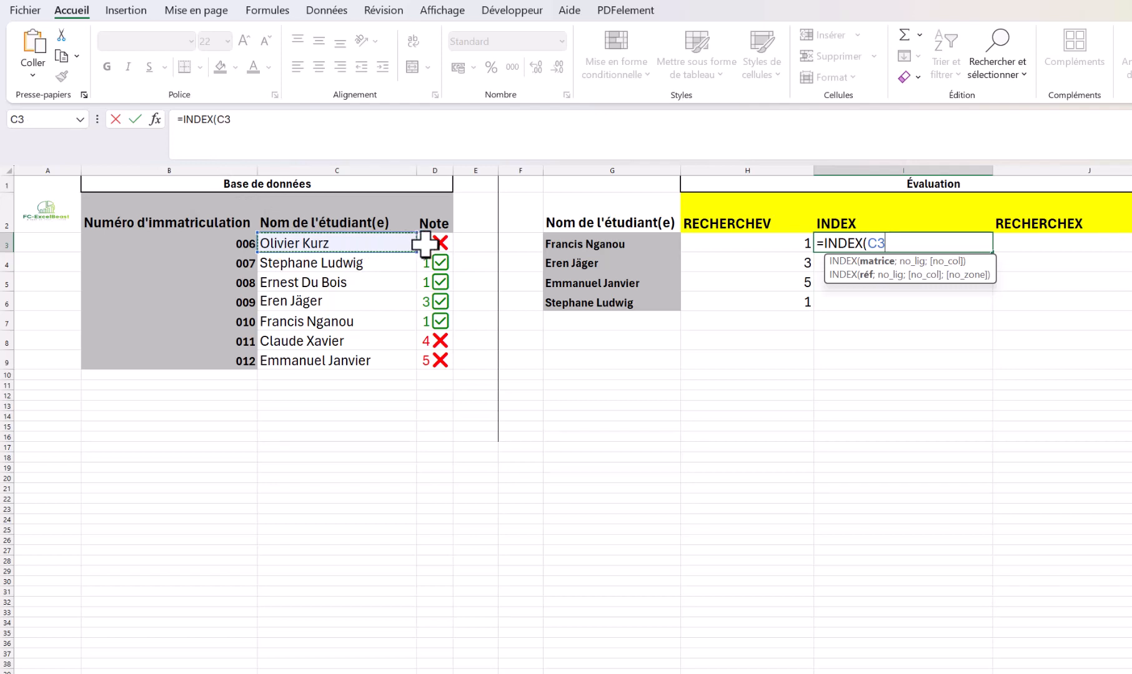
drag(425, 244, 437, 387)
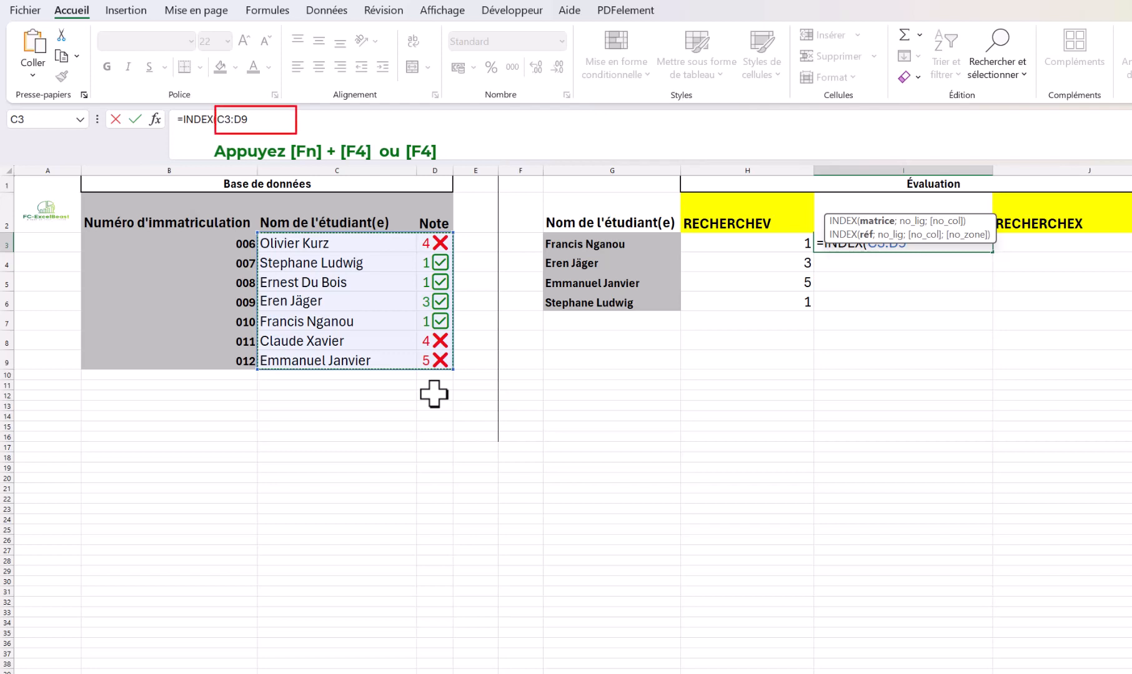
key(F4)
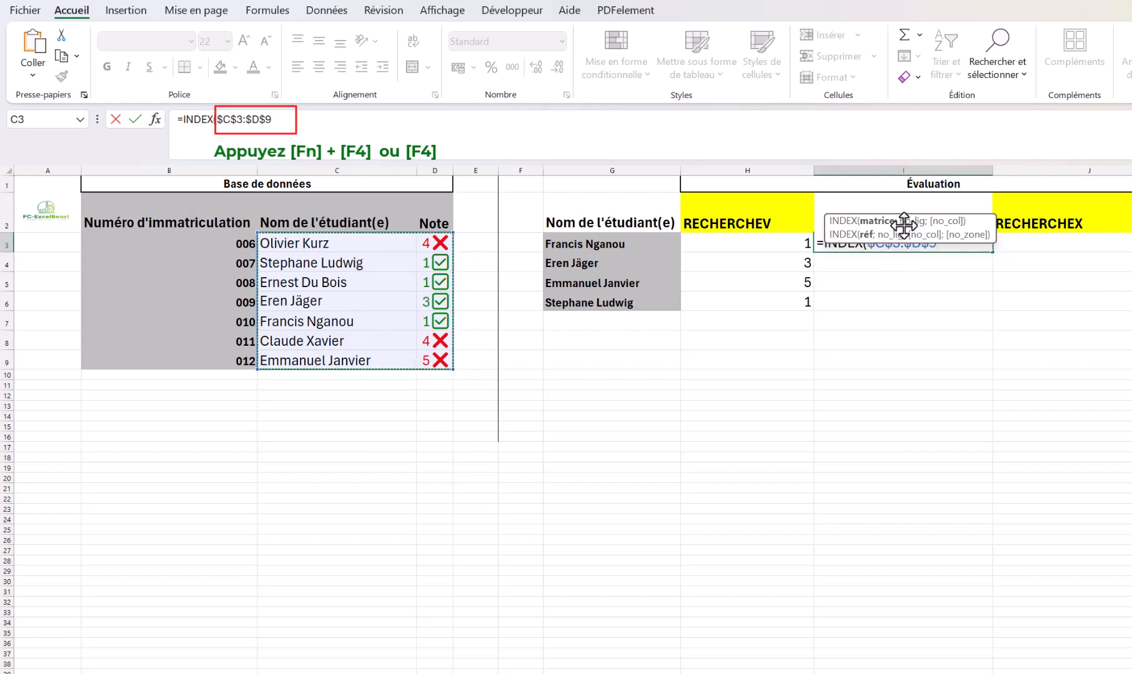
drag(902, 227, 266, 160)
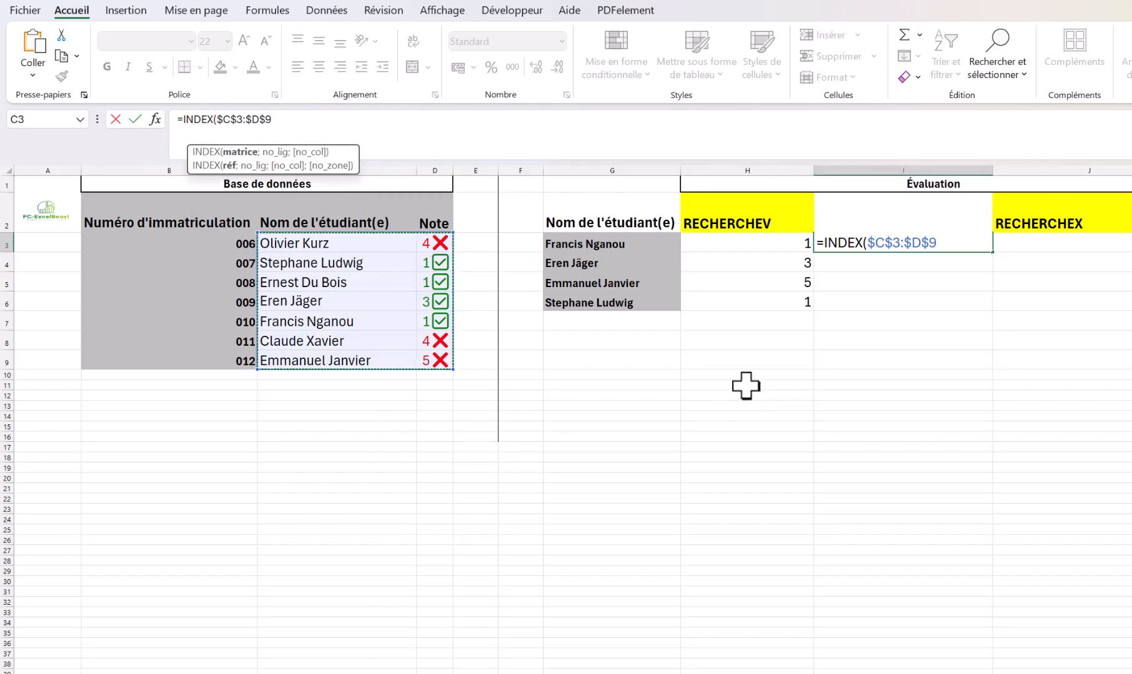
click(305, 117)
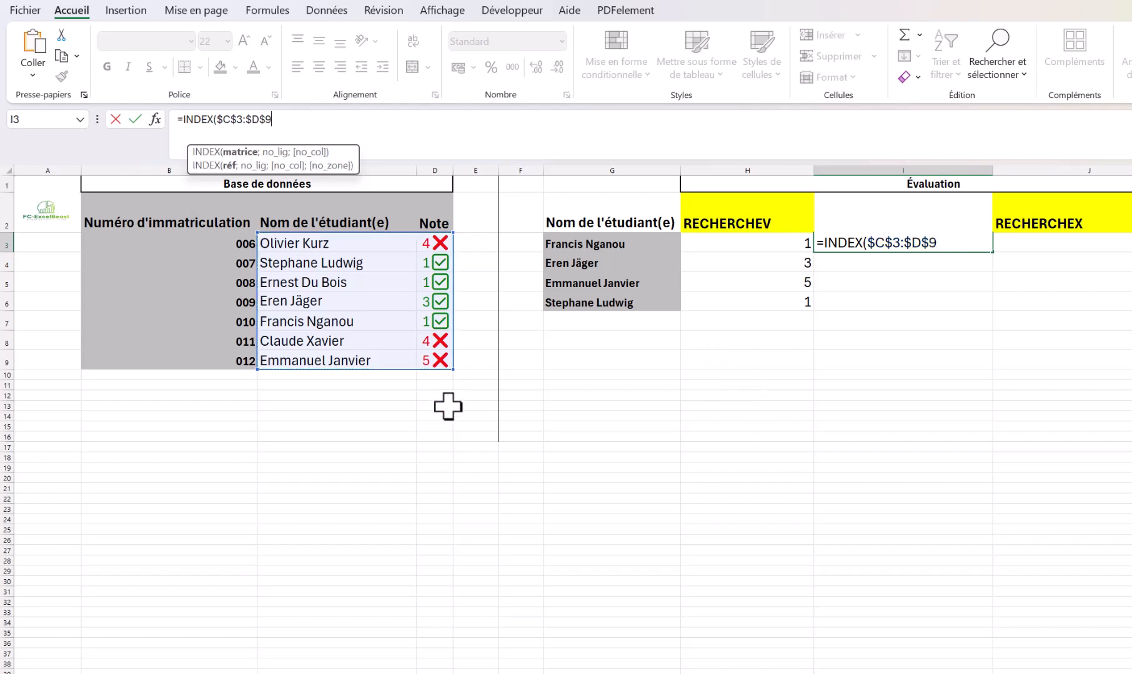
Add EQUIV(G3;$C$3:$C$9;0) with exact match as the row number argument of the INDEX formula in I3
text(;EQUIV()
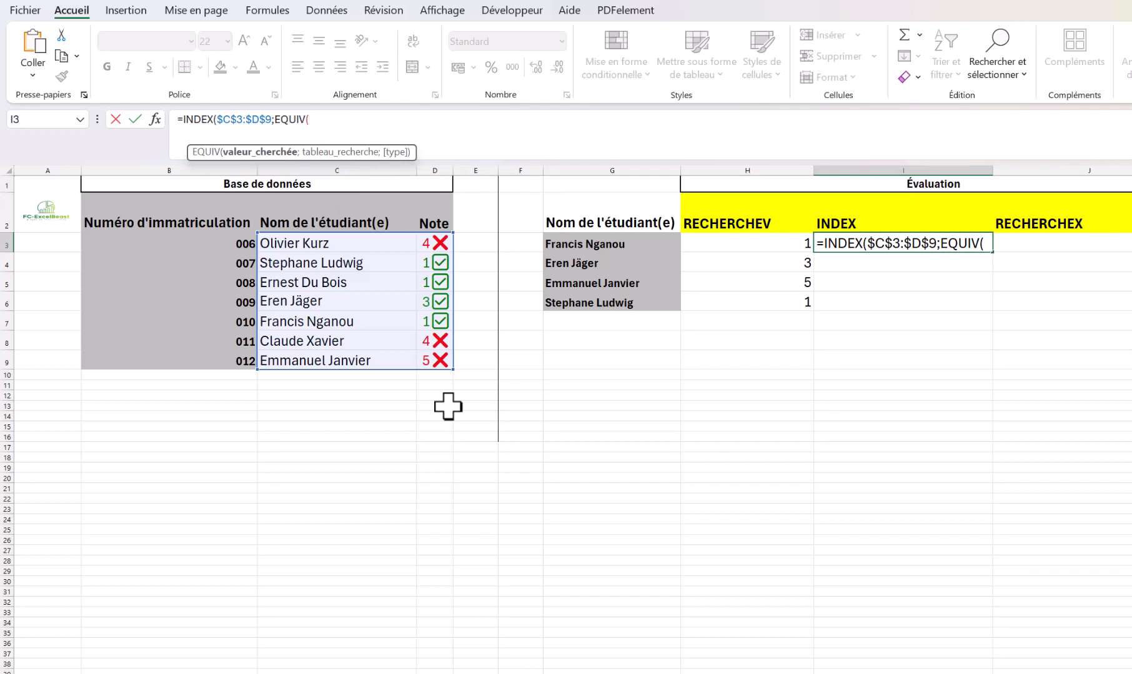
click(573, 245)
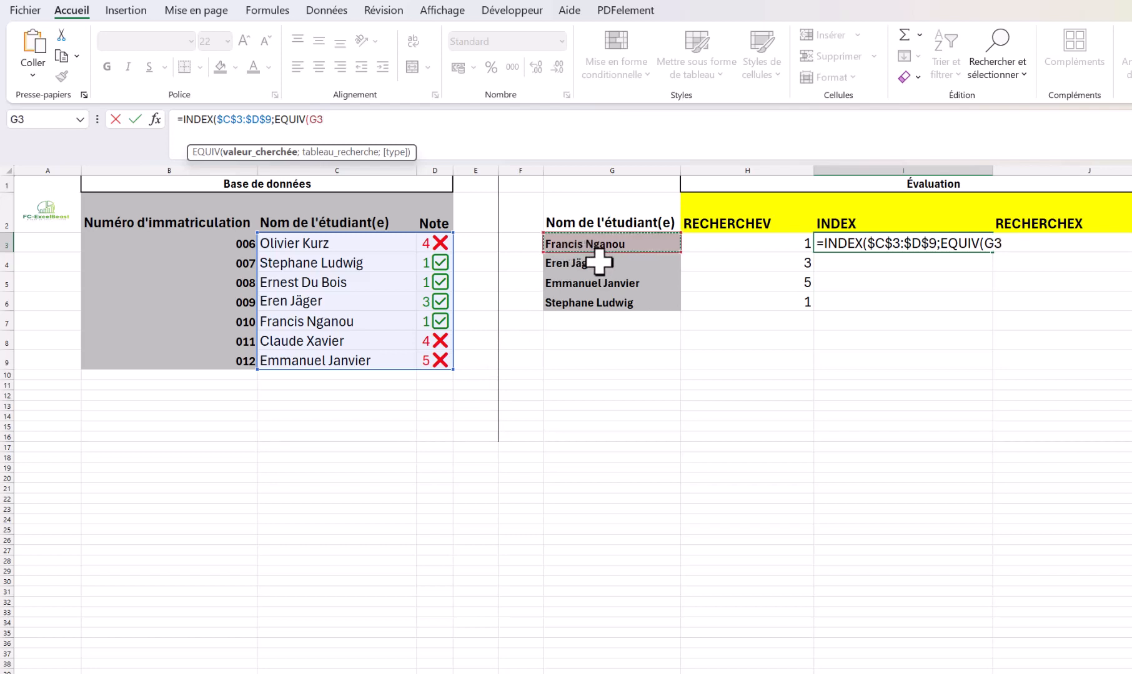
text(;)
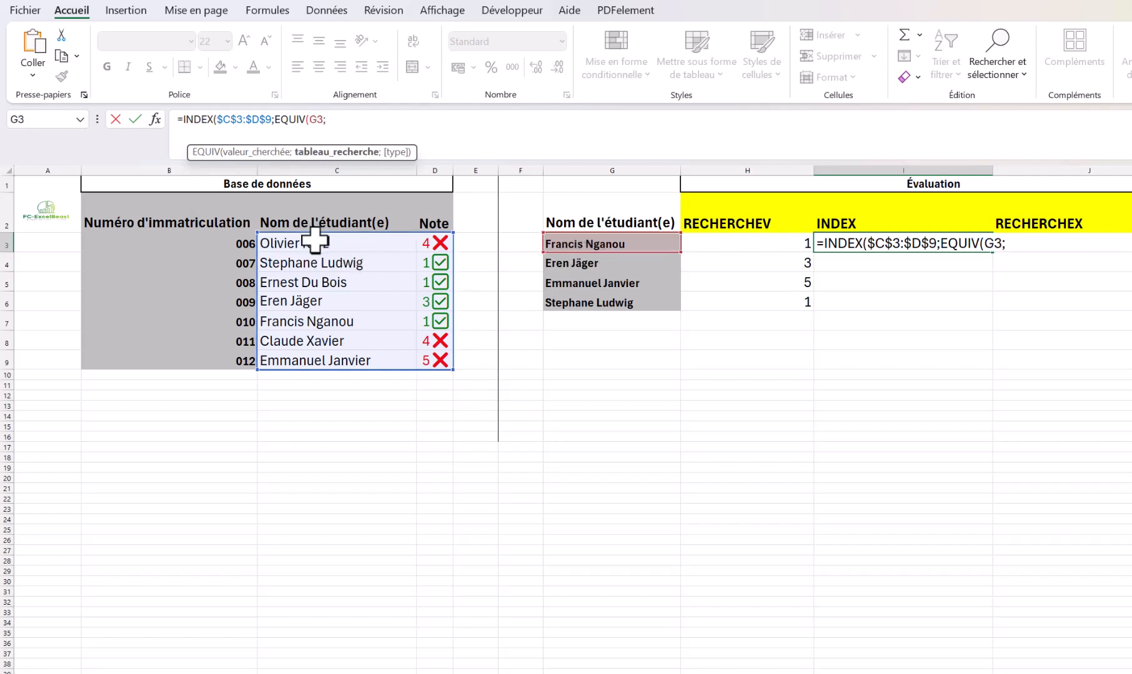
drag(314, 239, 312, 362)
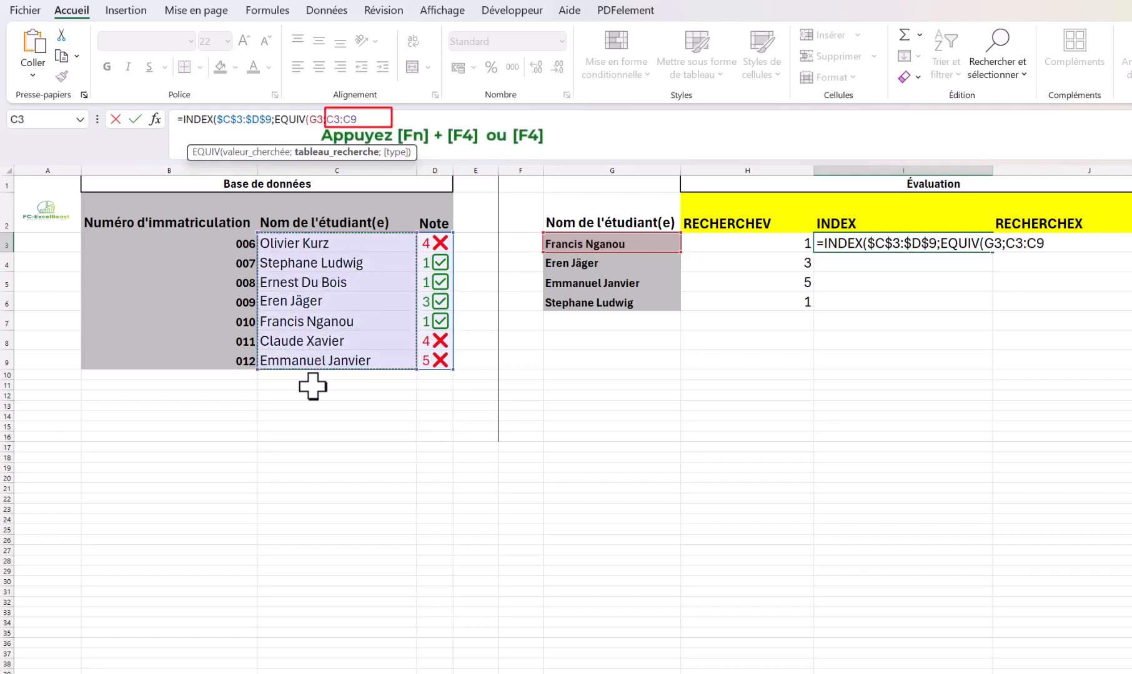
key(F4)
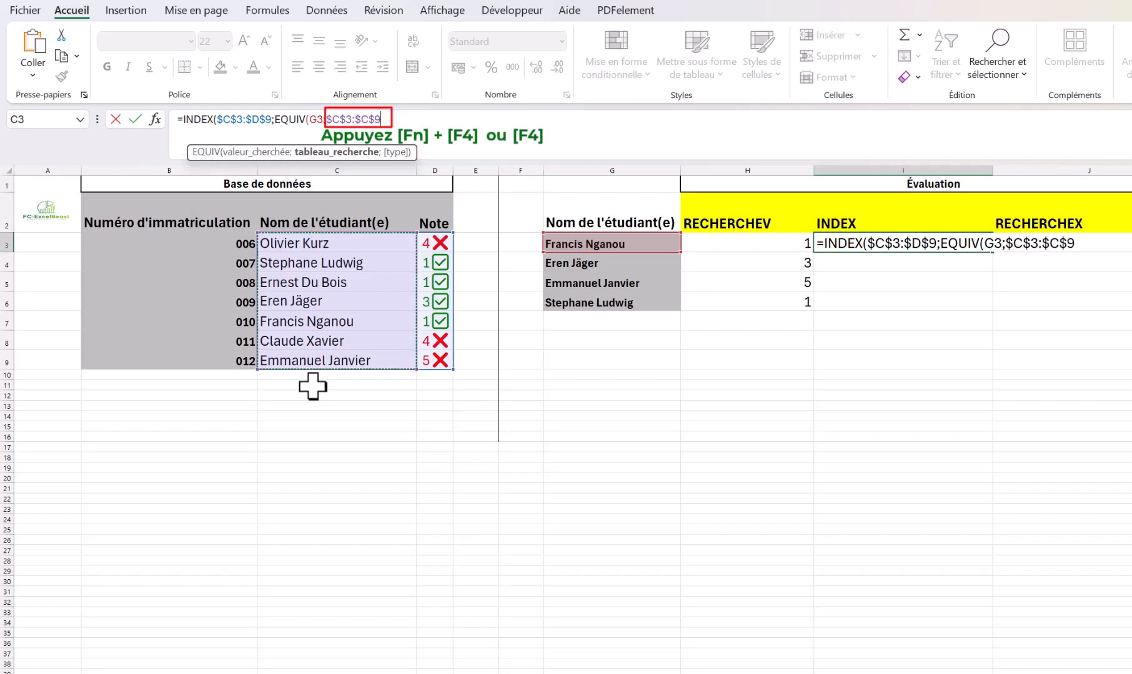
text(;)
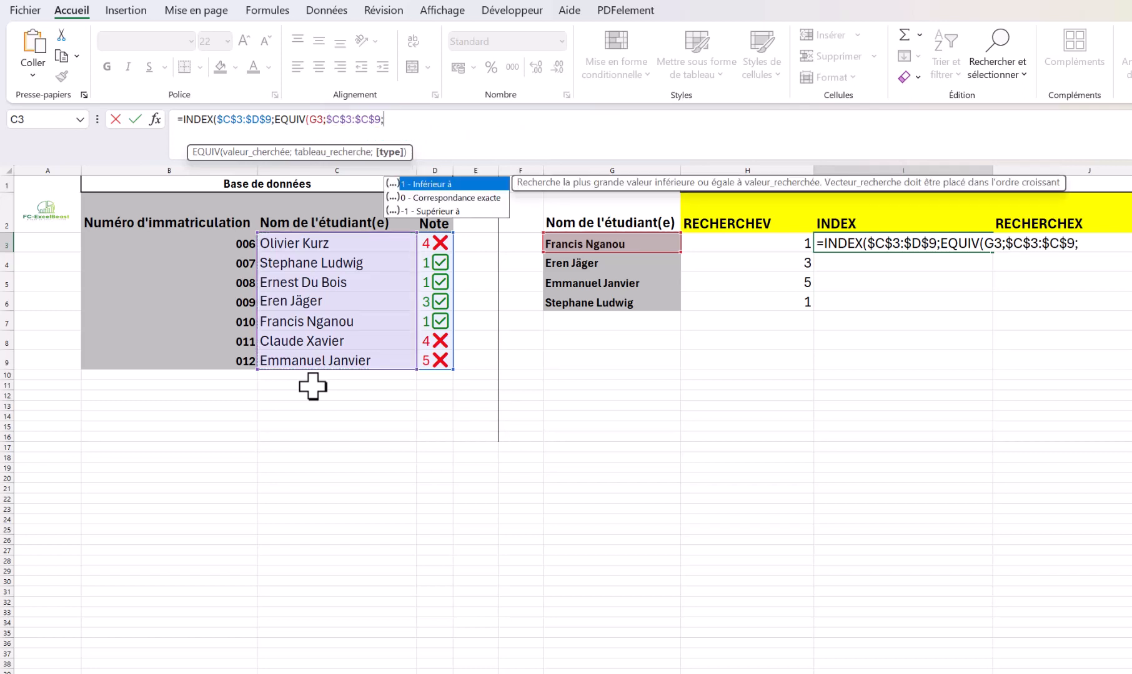
click(475, 199)
double_click(475, 198)
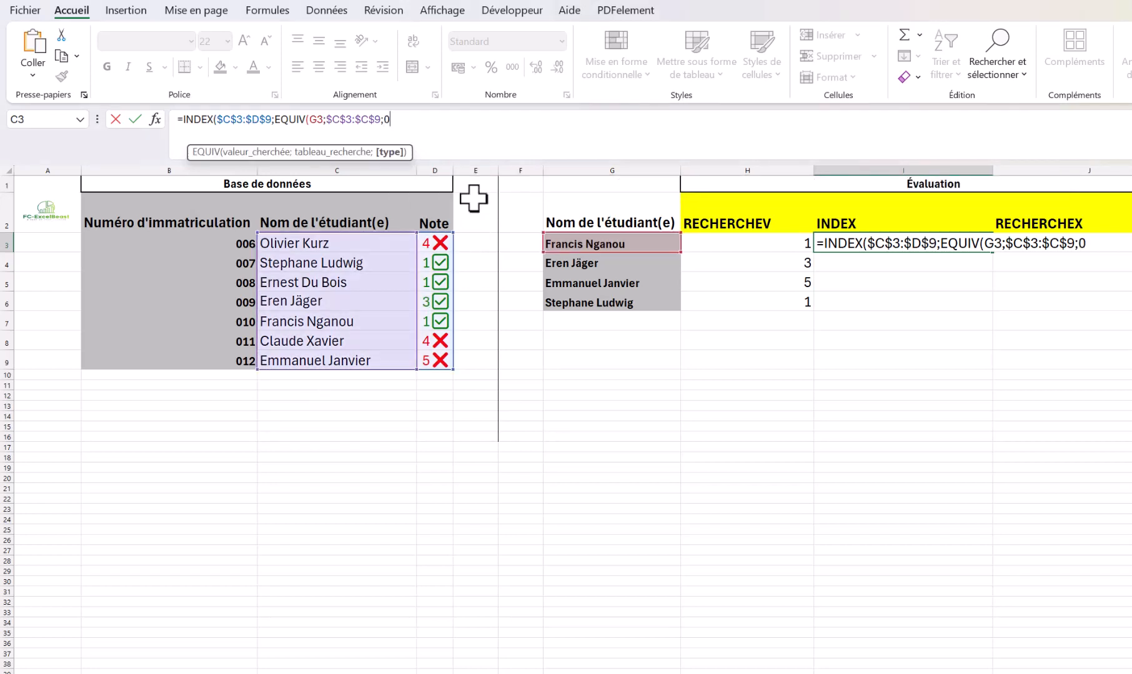
text())
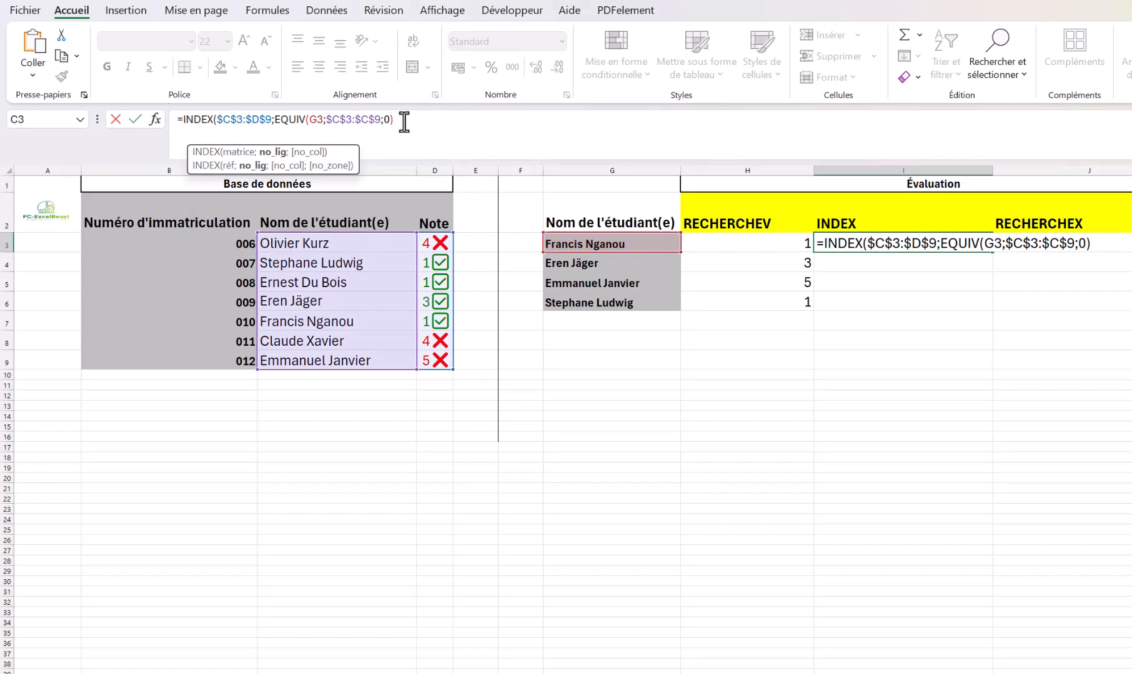
Complete the INDEX formula in I3 with column number 2, giving =INDEX($C$3:$D$9;EQUIV(G3;$C$3:$C$9;0);2)
drag(392, 119, 274, 119)
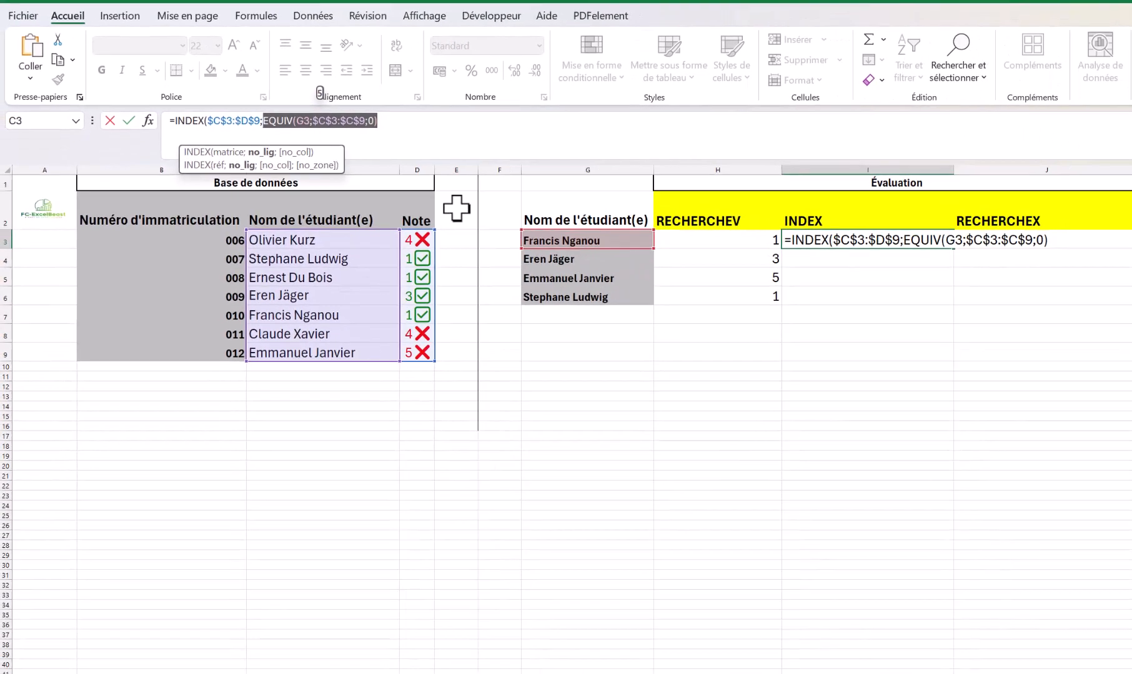
click(393, 128)
text(;)
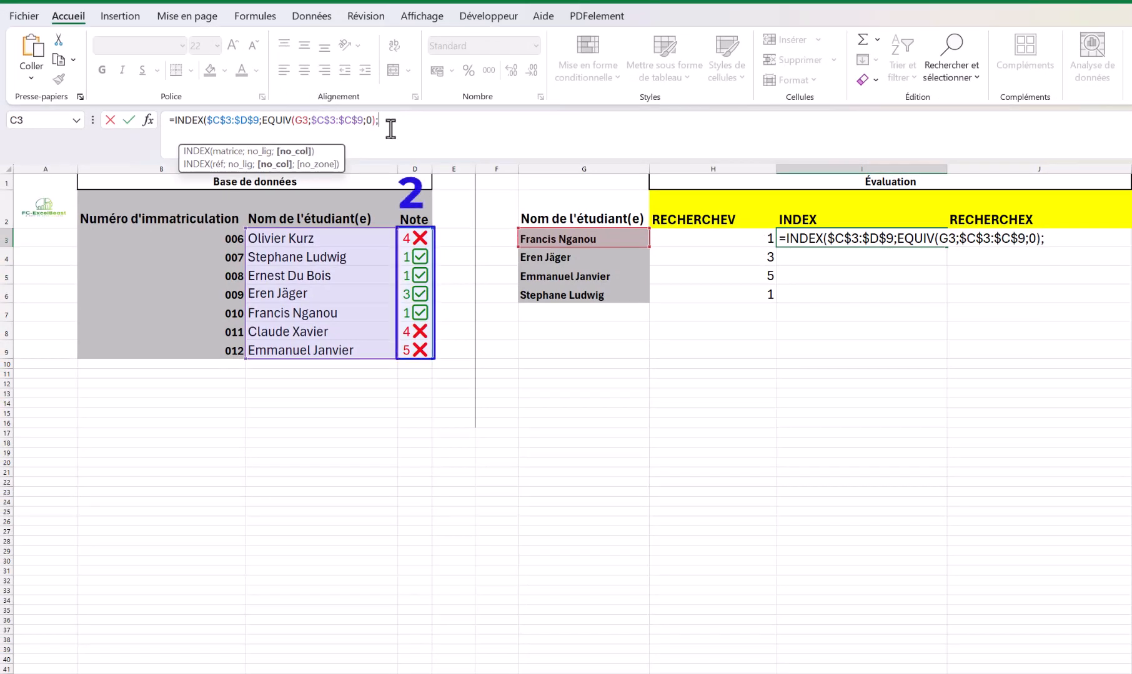
text(2)
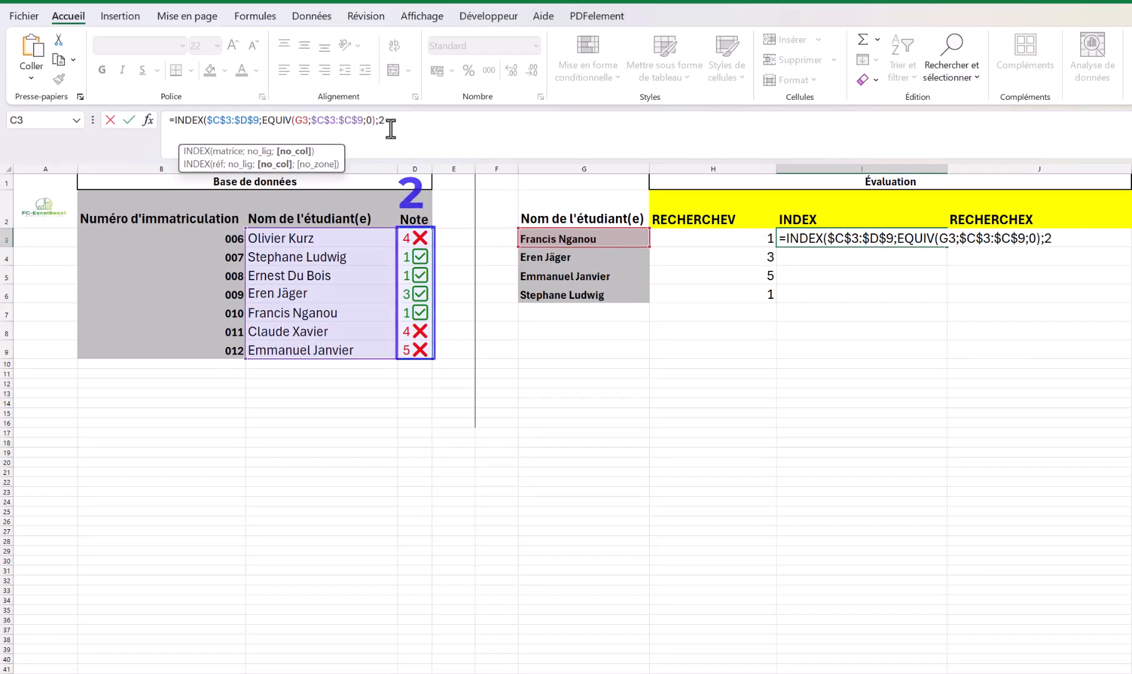
text())
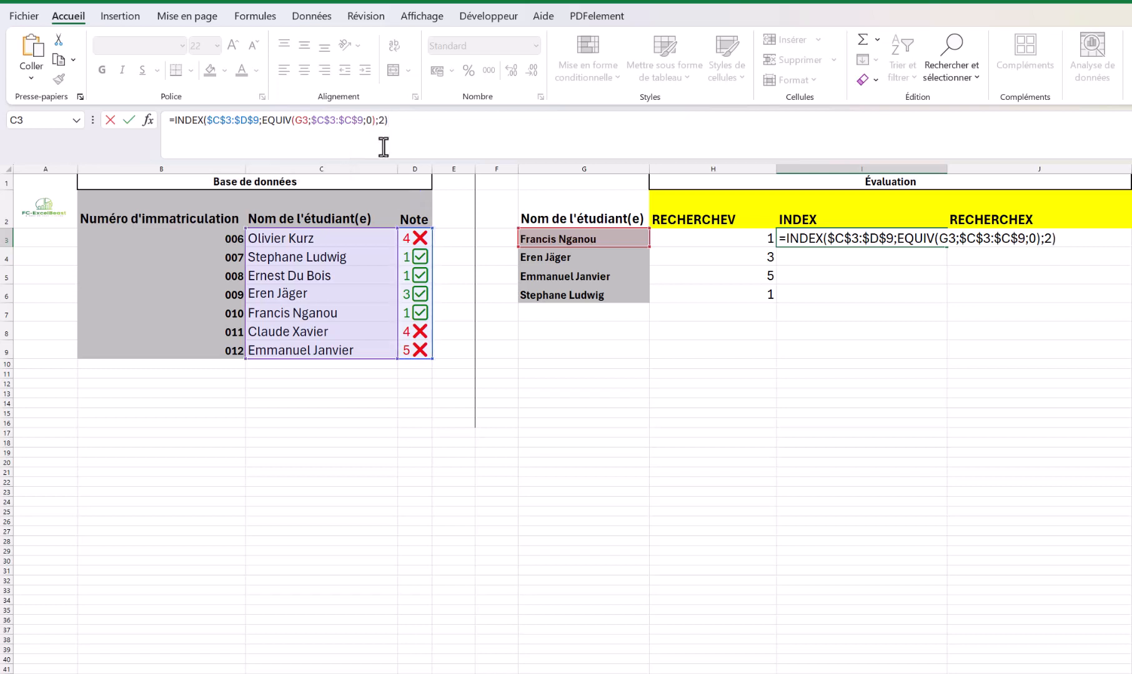
key(Return)
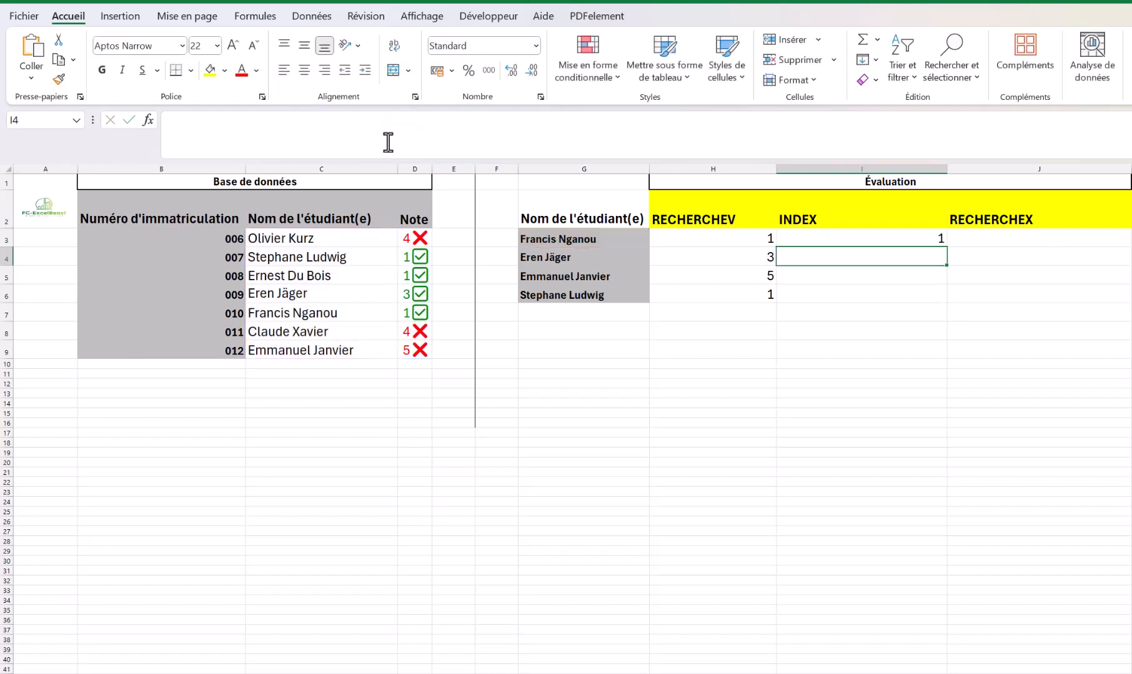
Fill the INDEX formula from I3 down to I6 for the remaining students
click(833, 235)
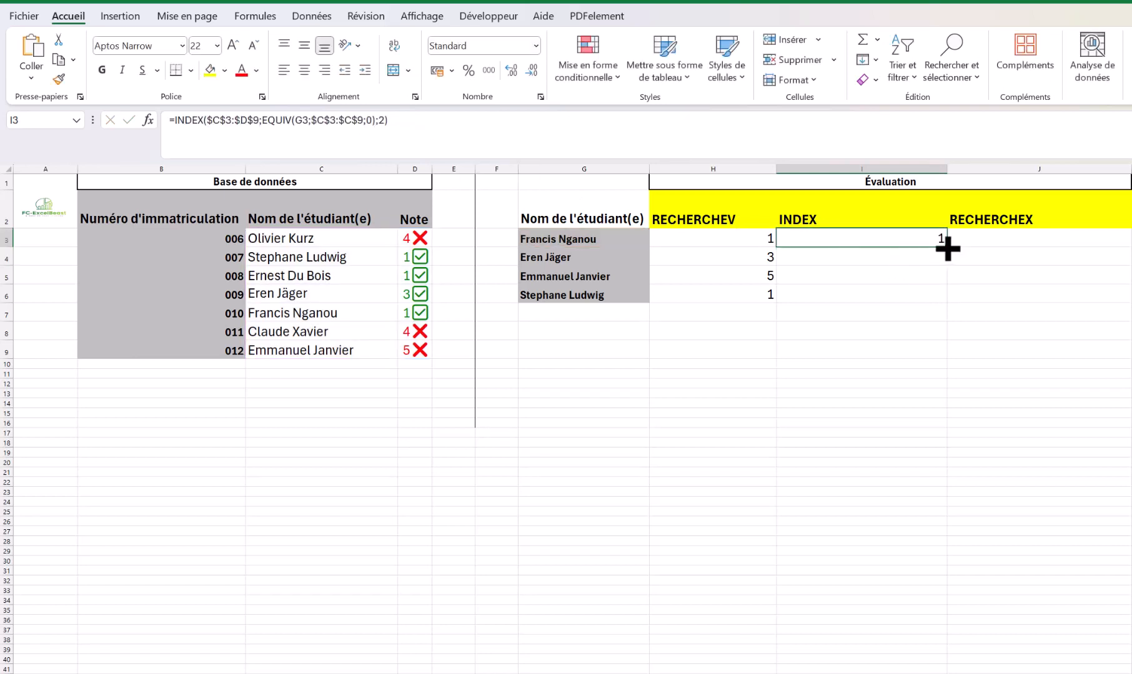
drag(946, 246, 944, 308)
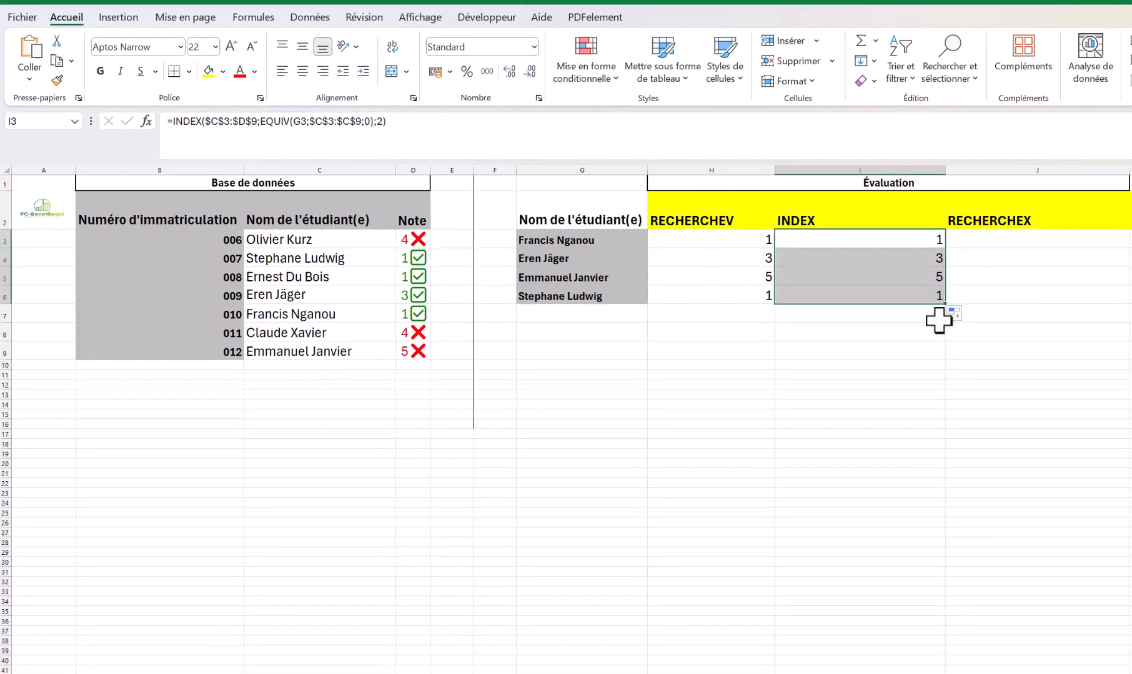
click(862, 315)
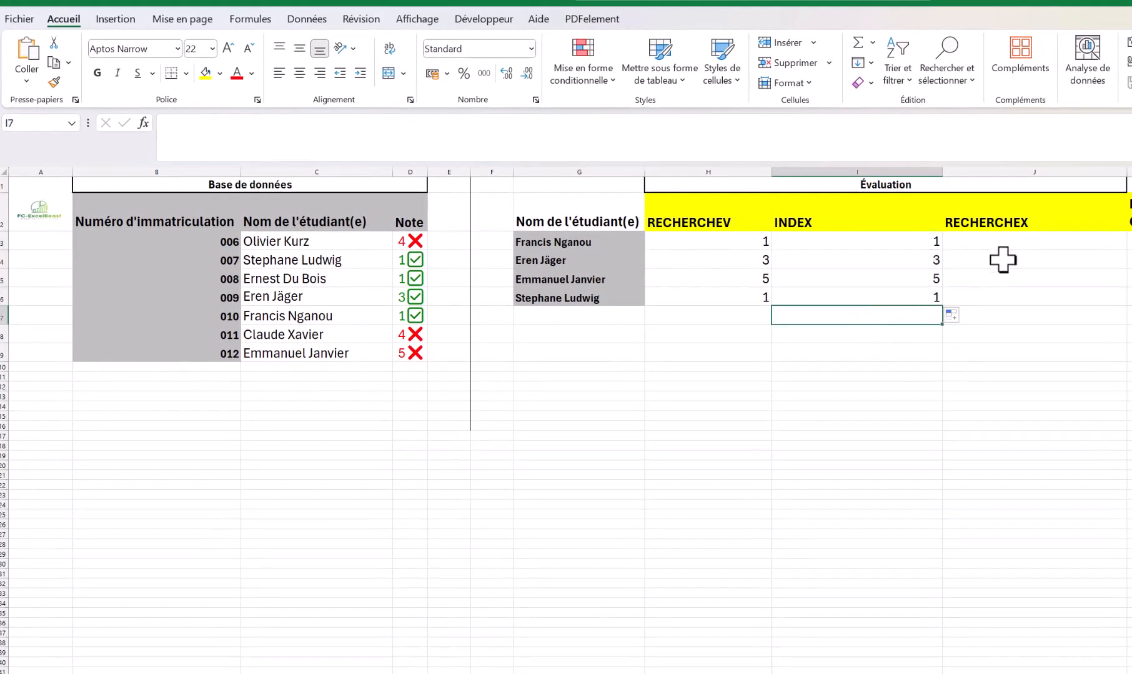
Start a RECHERCHEX formula in cell J3 with G3 as lookup value and the absolute range $C$3:$C$9 as lookup array
click(1008, 227)
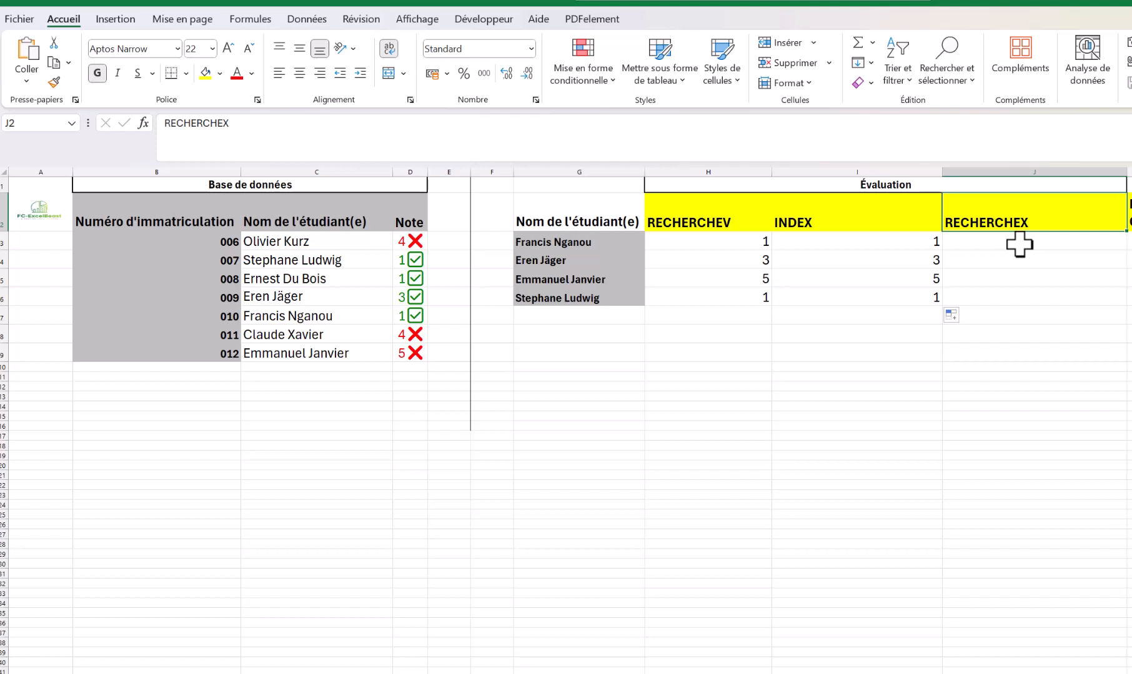
click(1019, 244)
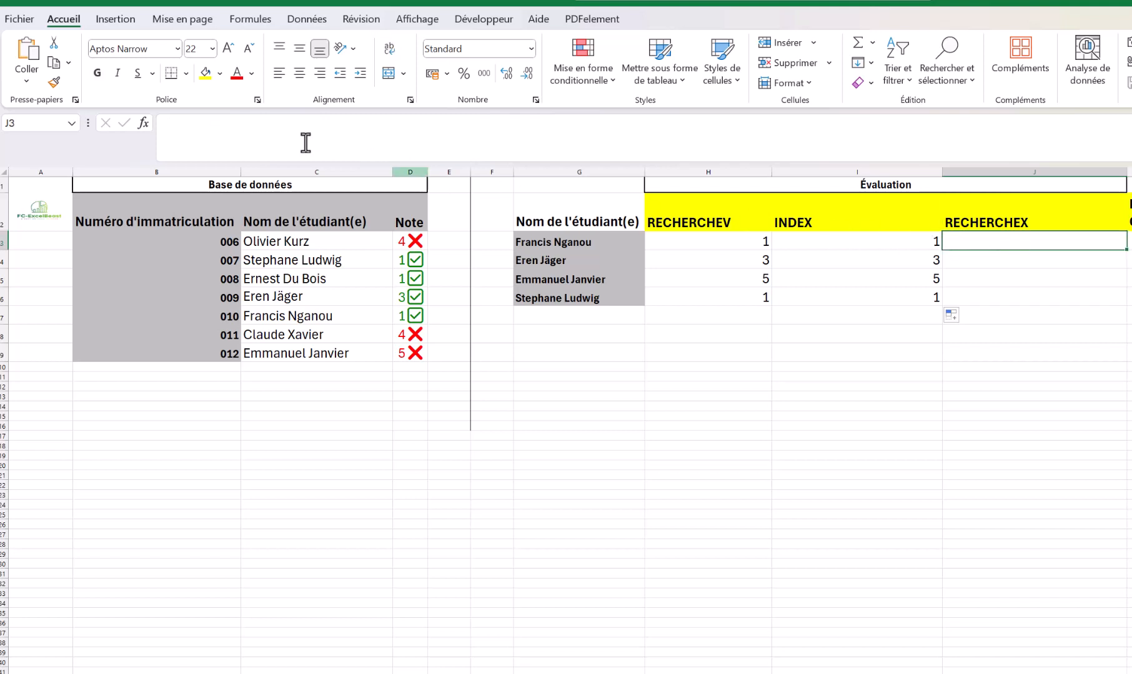
text(=RE)
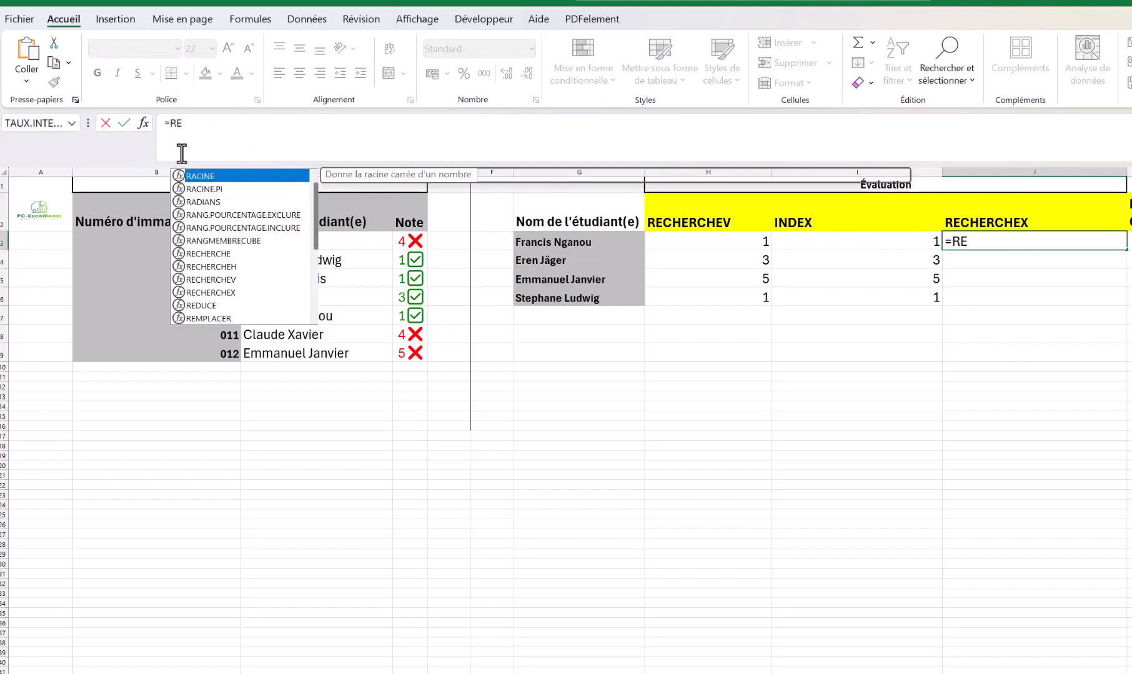
text(CHERCHE)
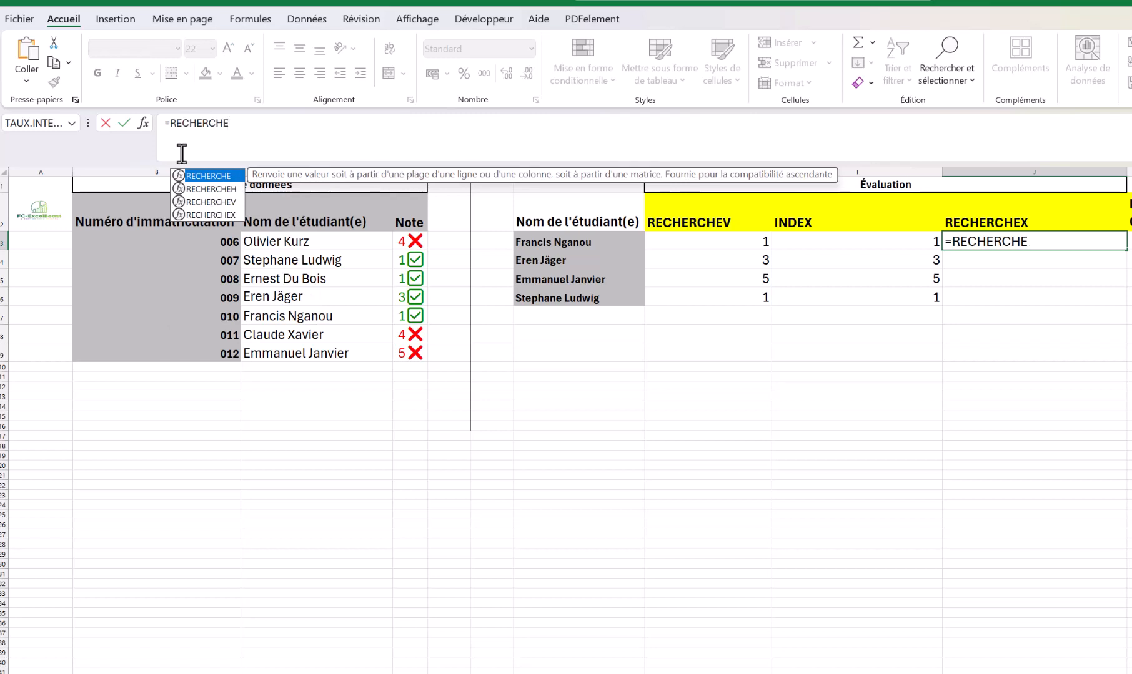
text(X()
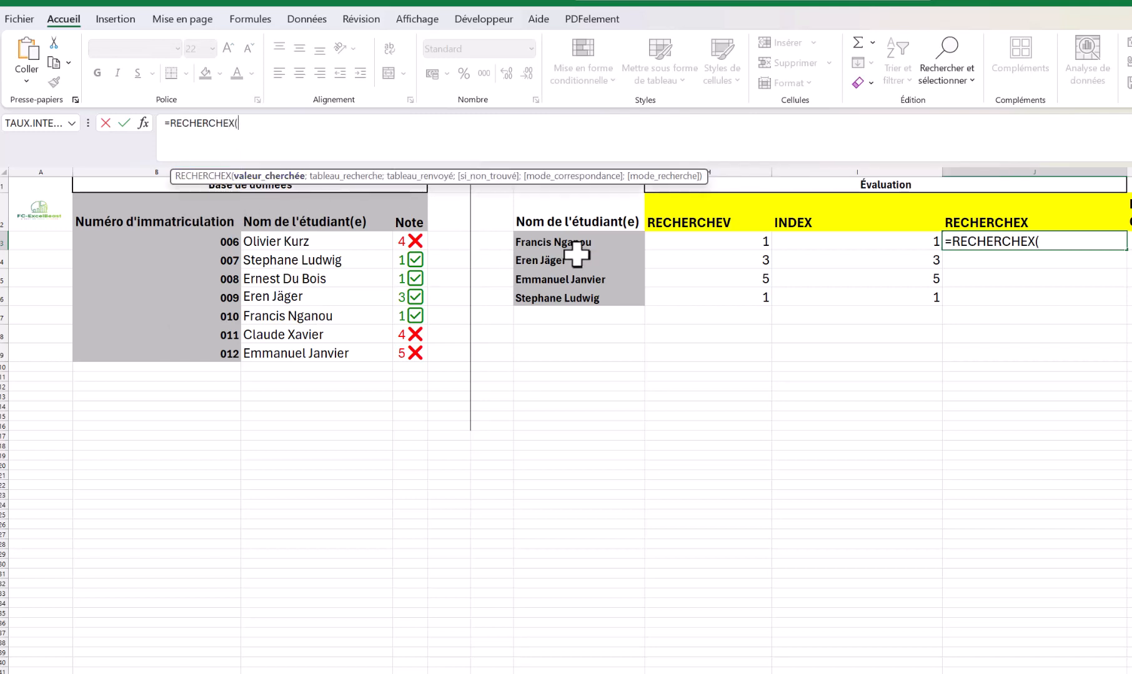
click(597, 244)
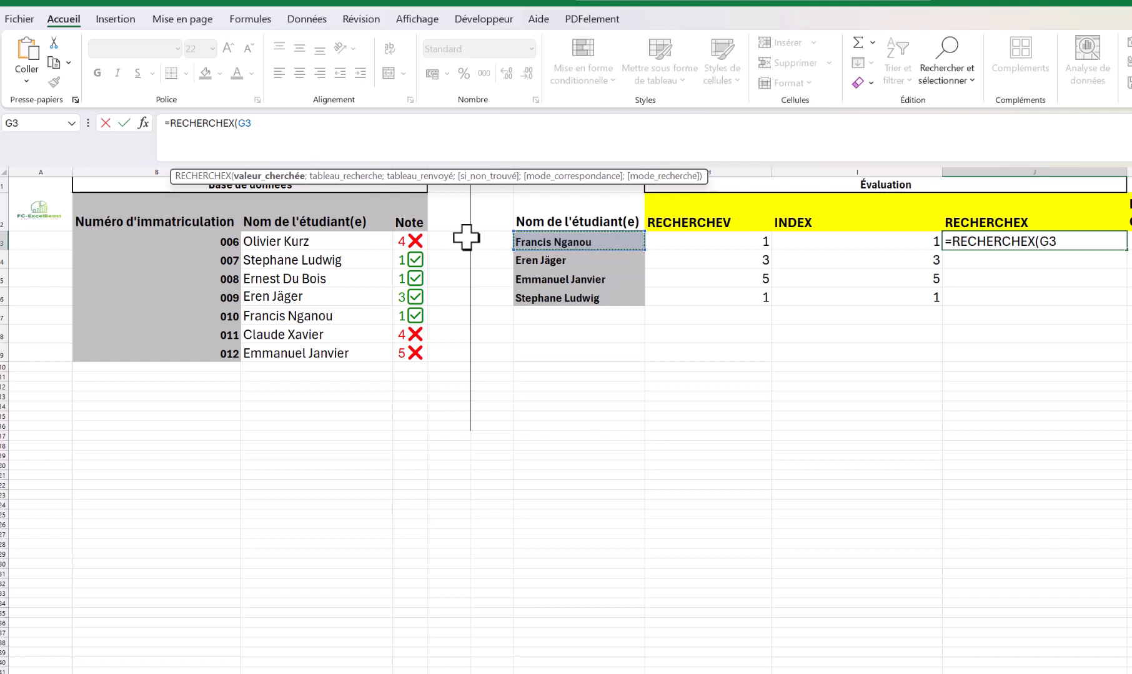
text(;)
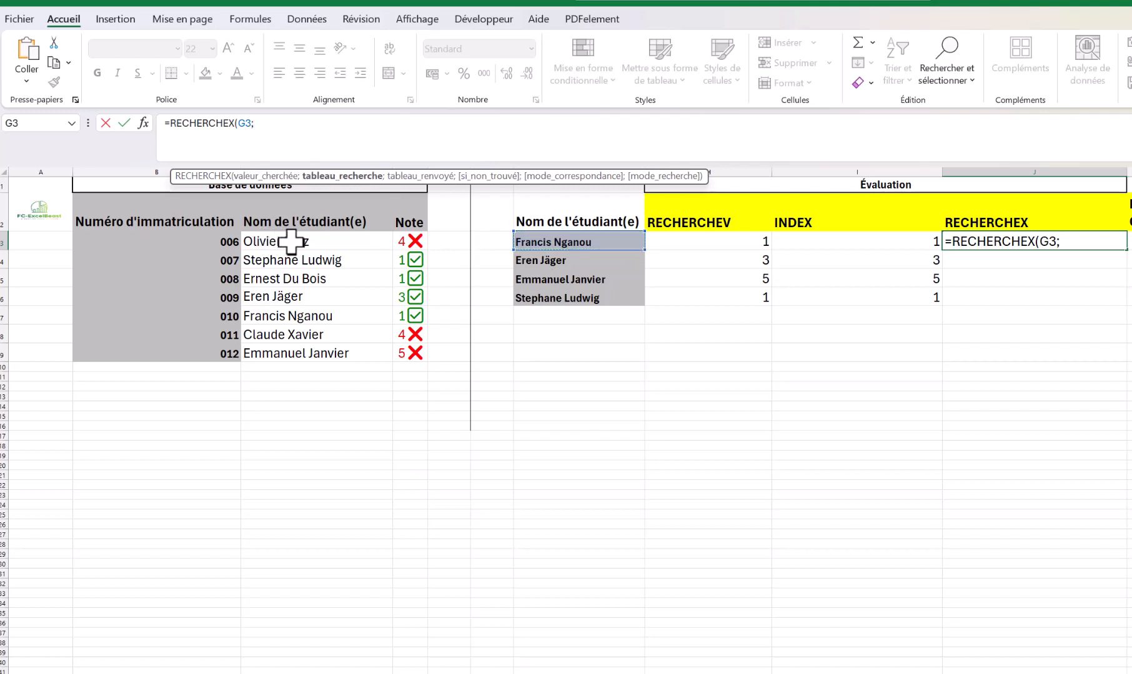
drag(295, 242, 287, 354)
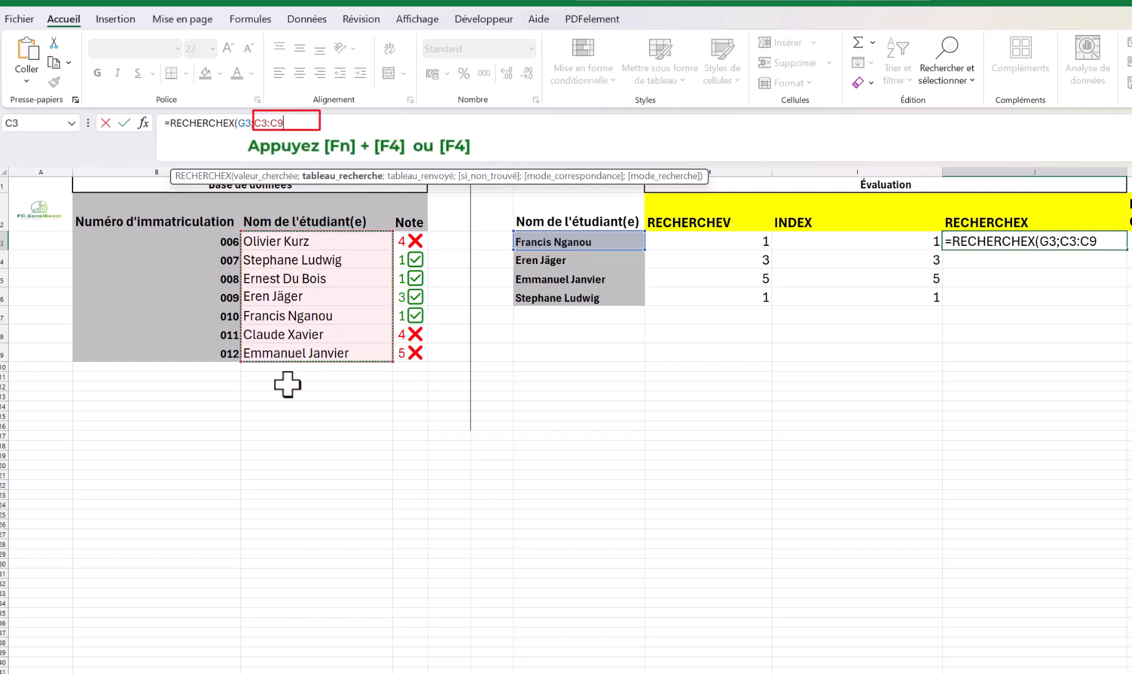
key(F4)
text(;)
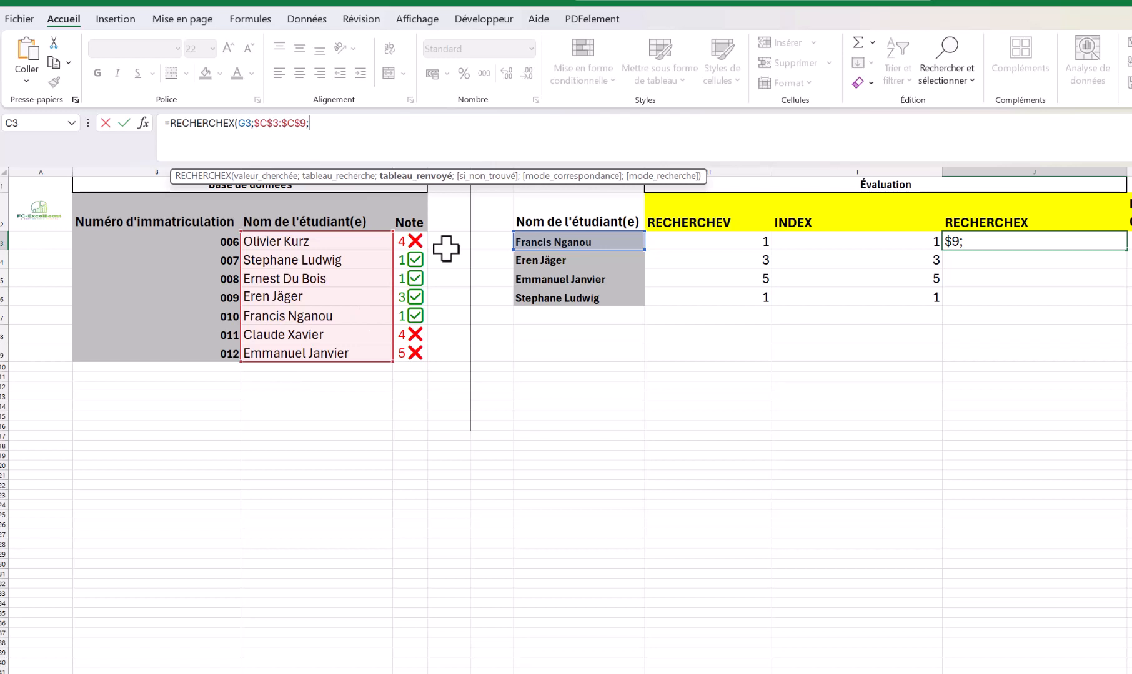
Complete the RECHERCHEX formula in J3 with the absolute range $D$3:$D$9 as the return array
click(415, 240)
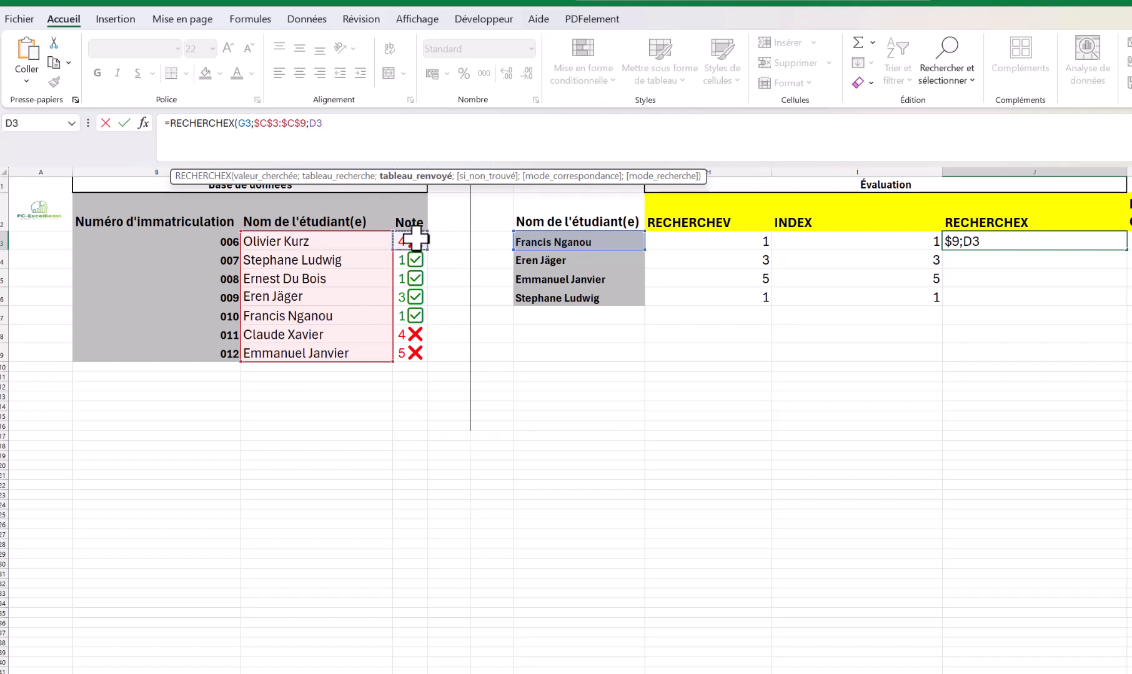
drag(415, 240, 410, 352)
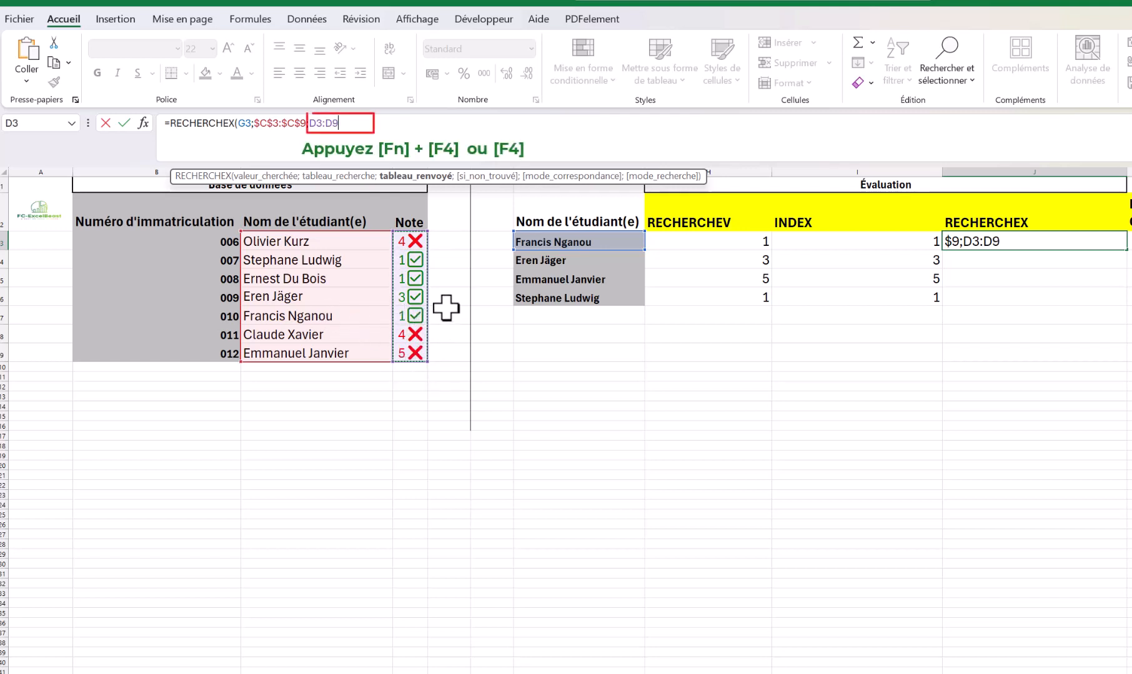
key(F4)
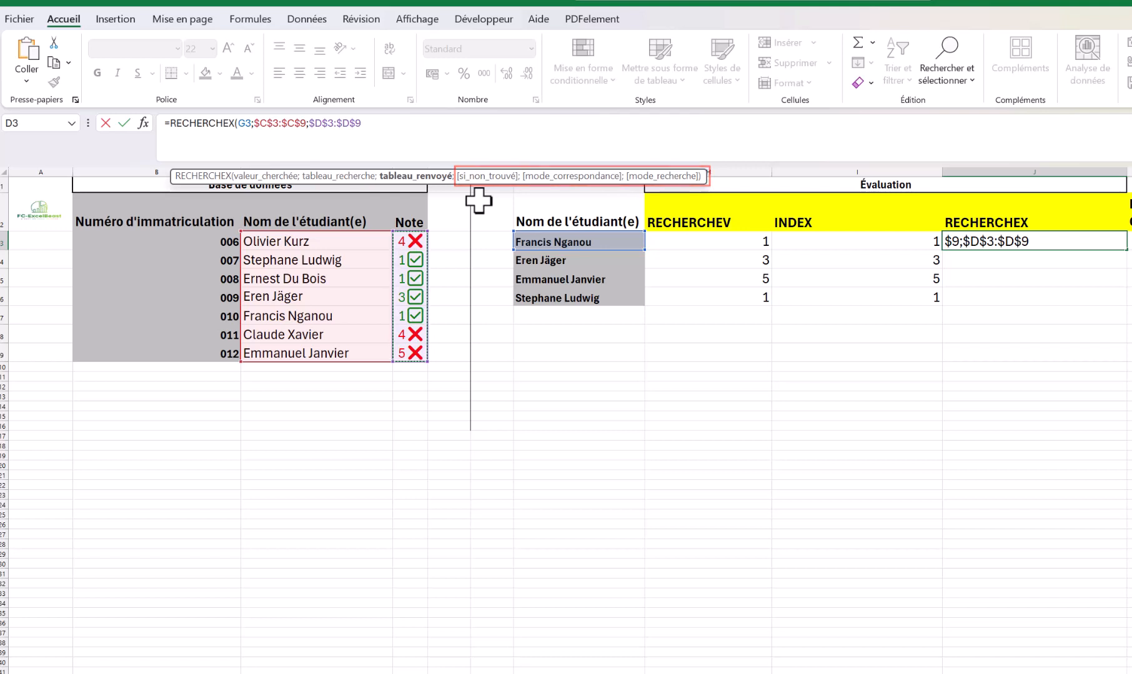
text())
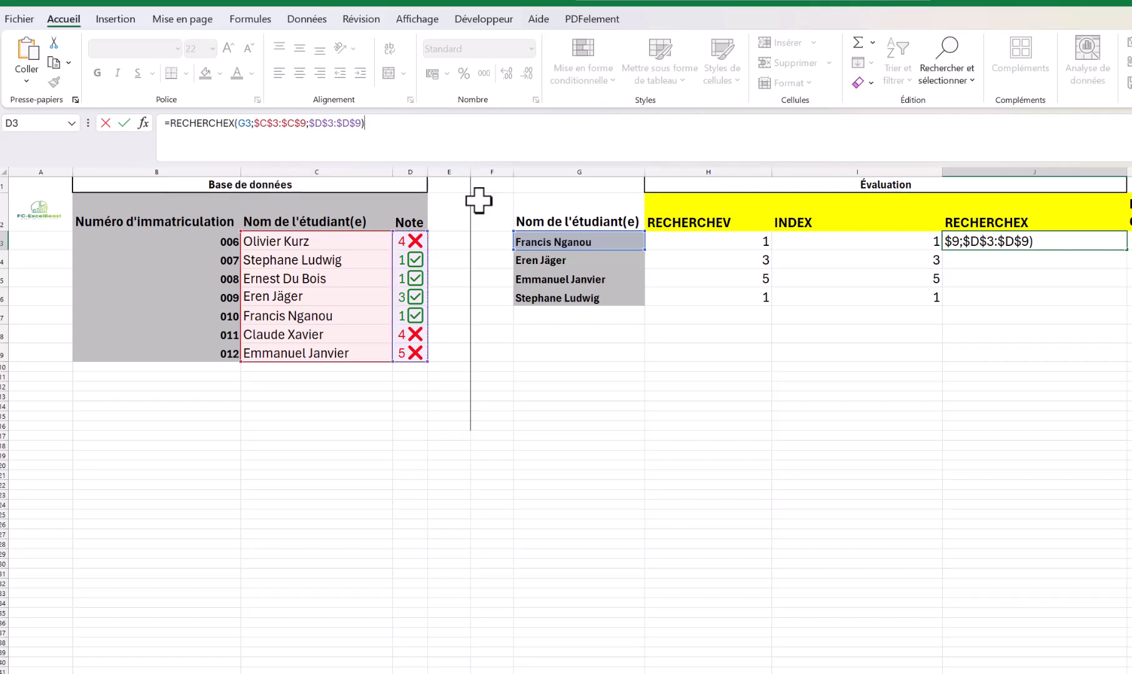
key(Return)
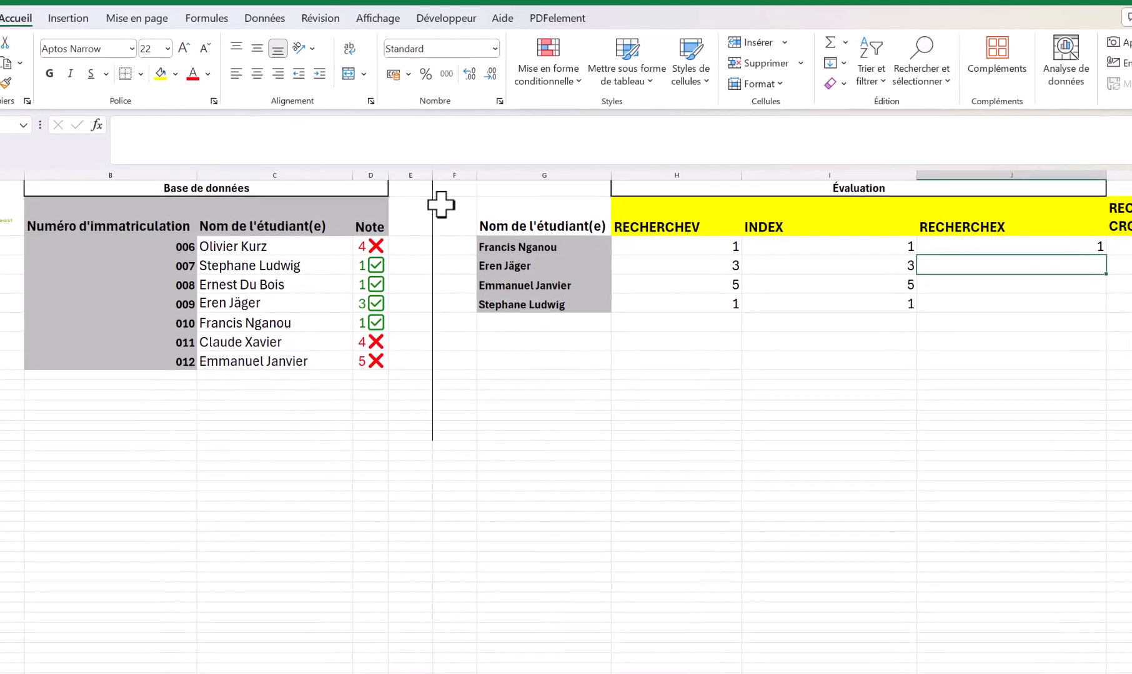
Fill the RECHERCHEX formula from J3 down to J6 for the remaining students
click(1099, 241)
drag(1098, 257, 1105, 316)
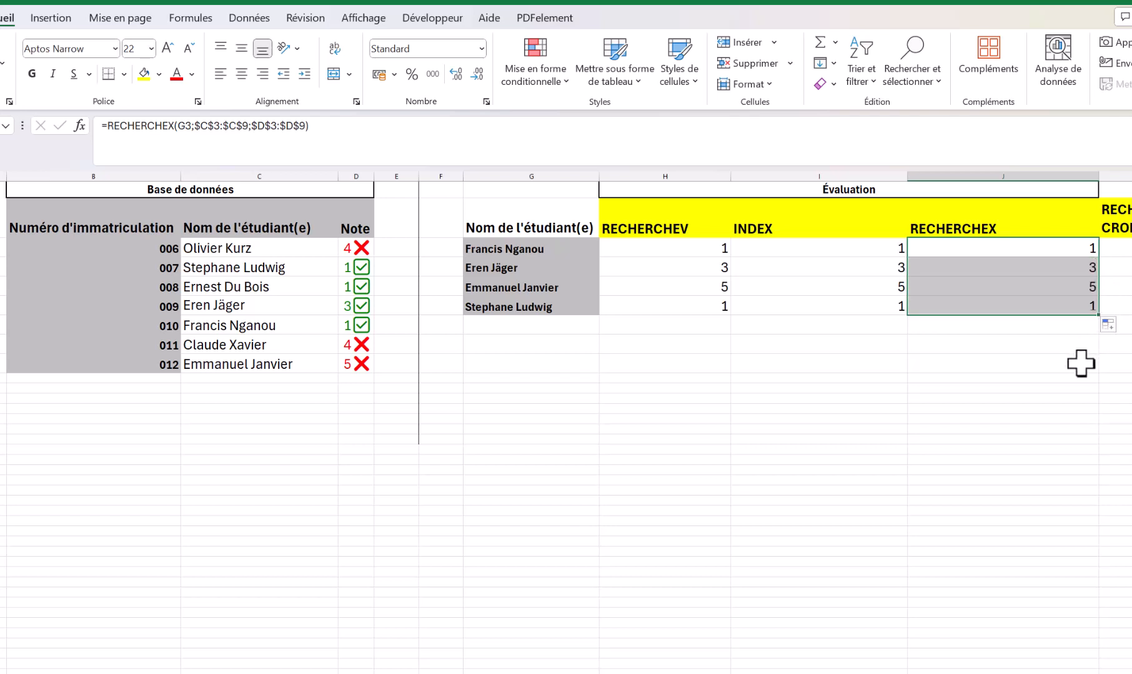
click(1051, 330)
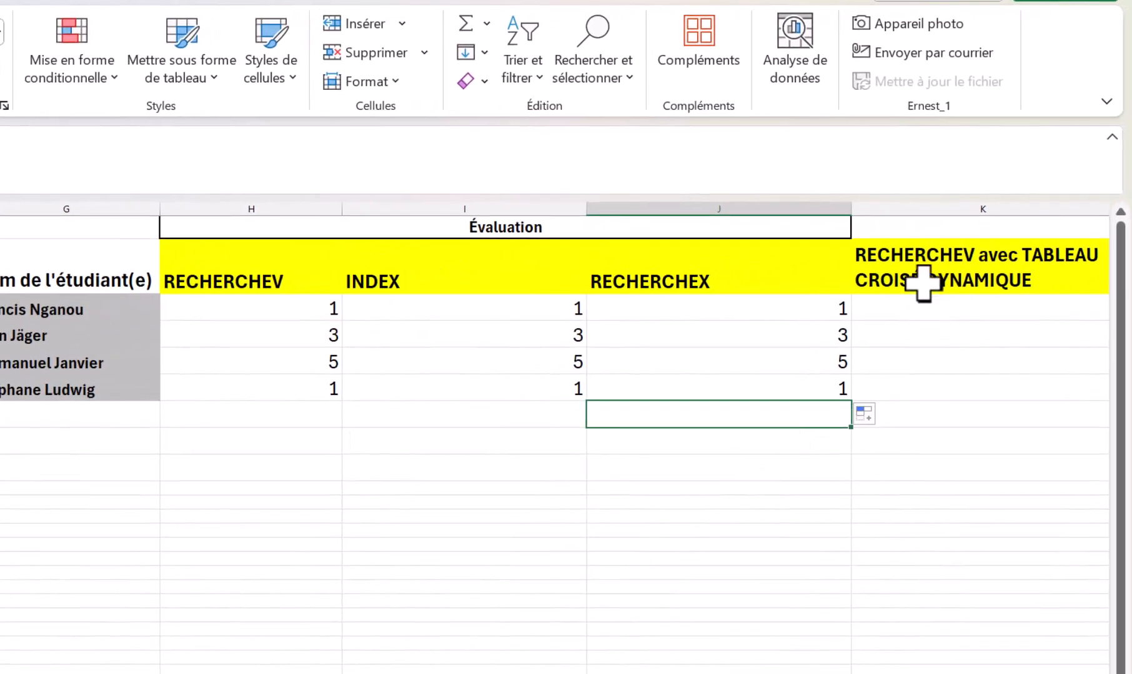
Clear the contents of the lookup formulas in H3:J6 under the Évaluation heading
click(923, 283)
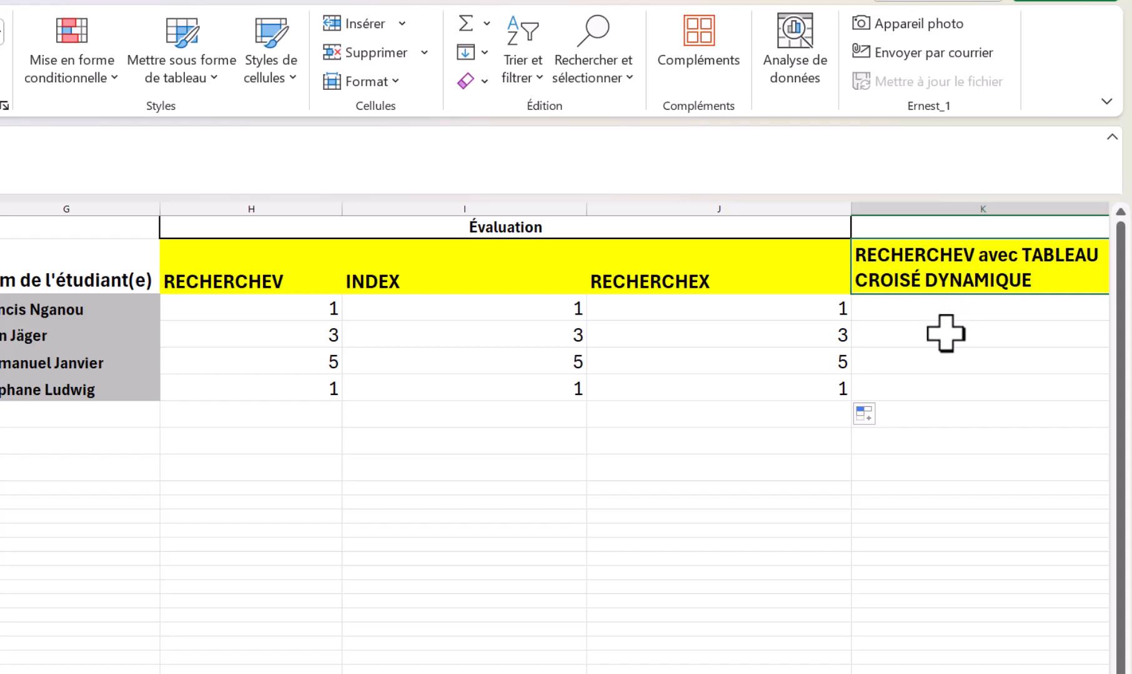
drag(301, 304, 768, 363)
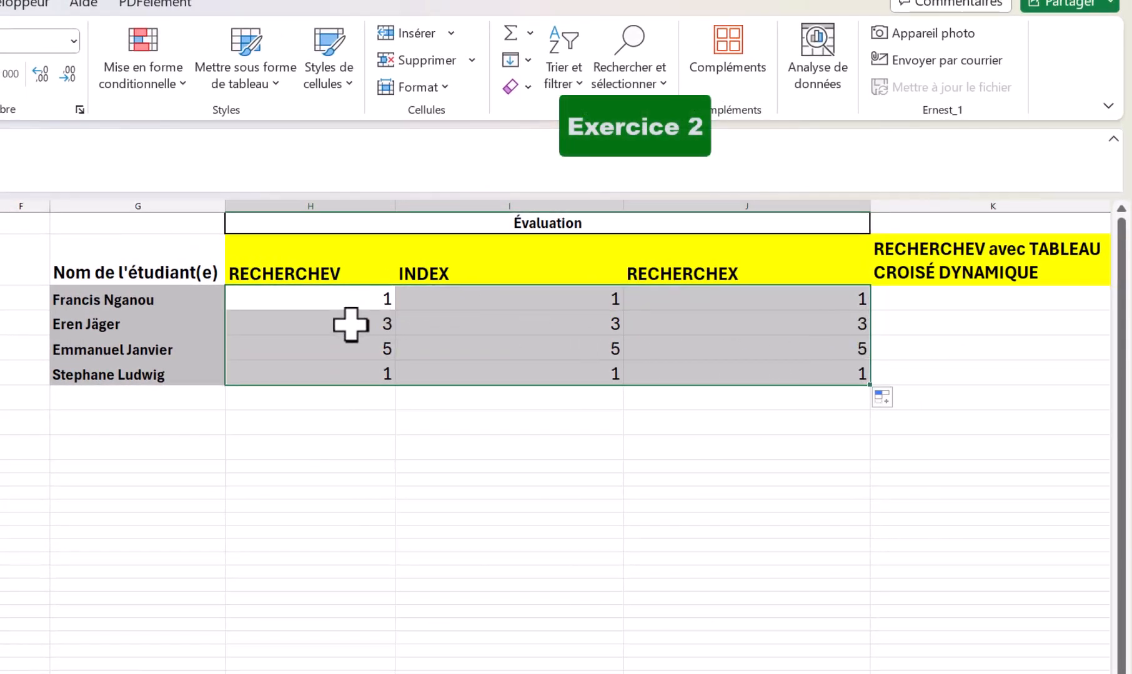
right_click(351, 323)
click(447, 596)
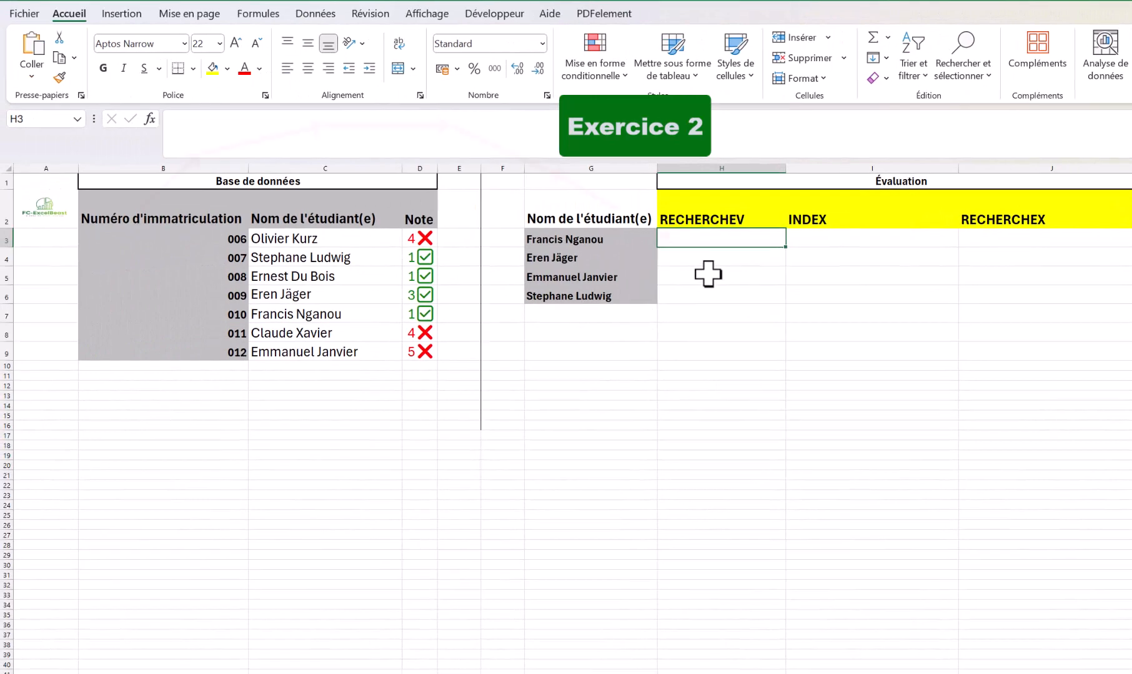
Start a RECHERCHEV formula in cell H3 with G3 as lookup value and the absolute range $B$3:$C$9 as table
click(295, 278)
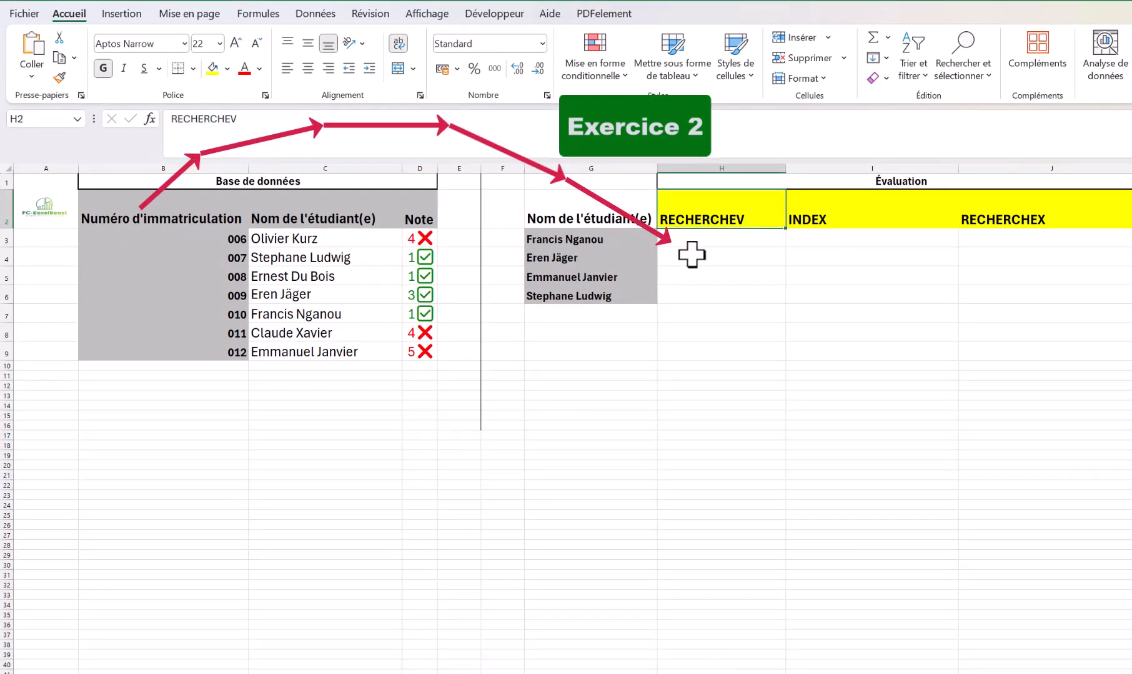
click(690, 241)
click(213, 135)
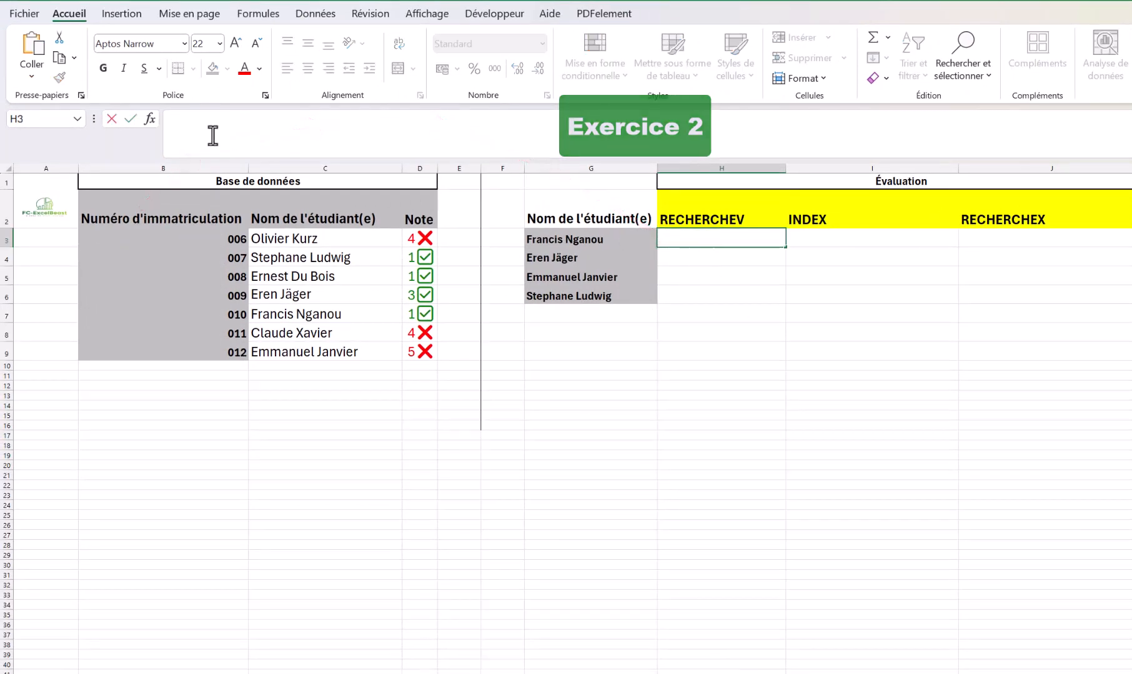
text(=RECHERCHEV()
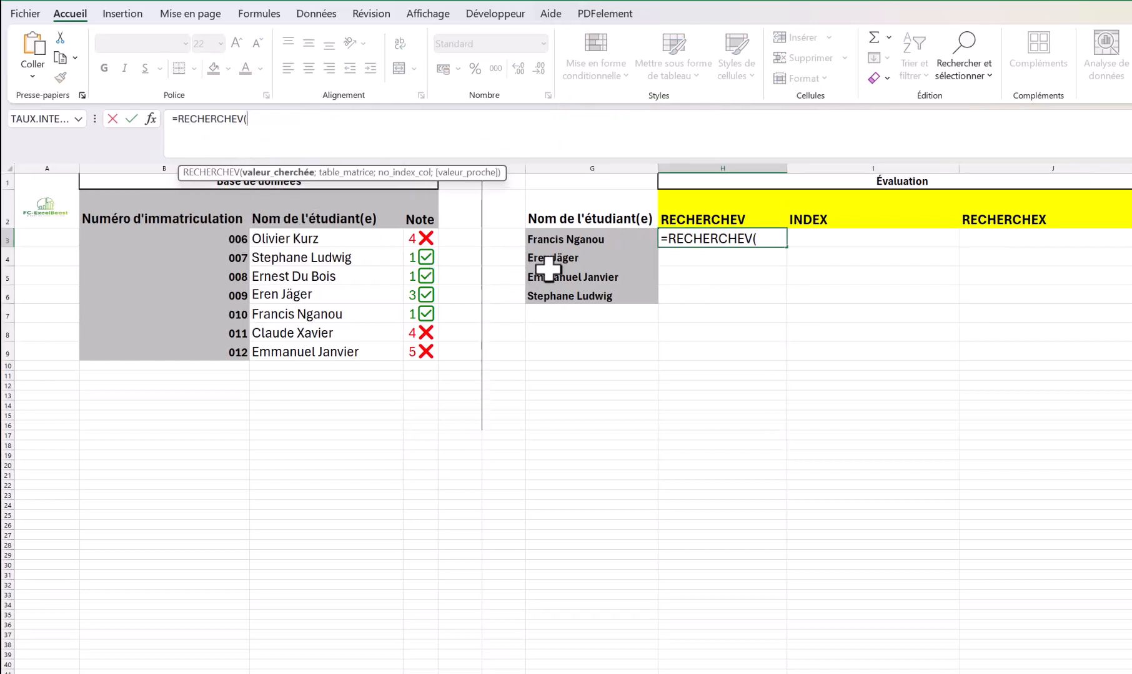
click(574, 242)
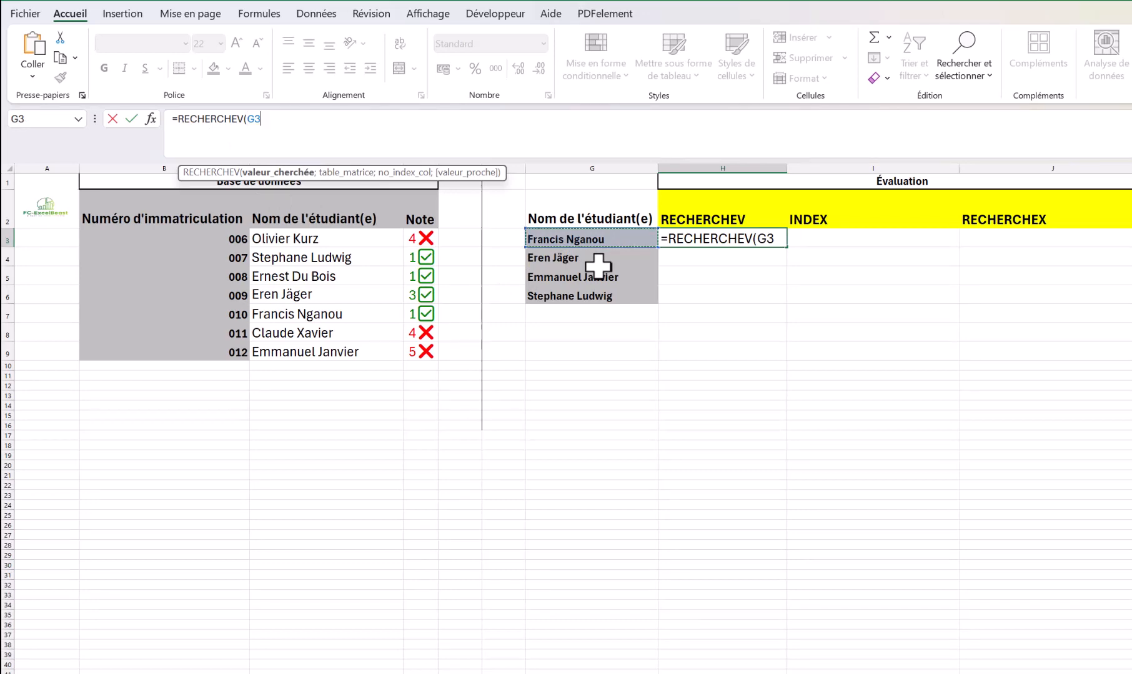
text(;)
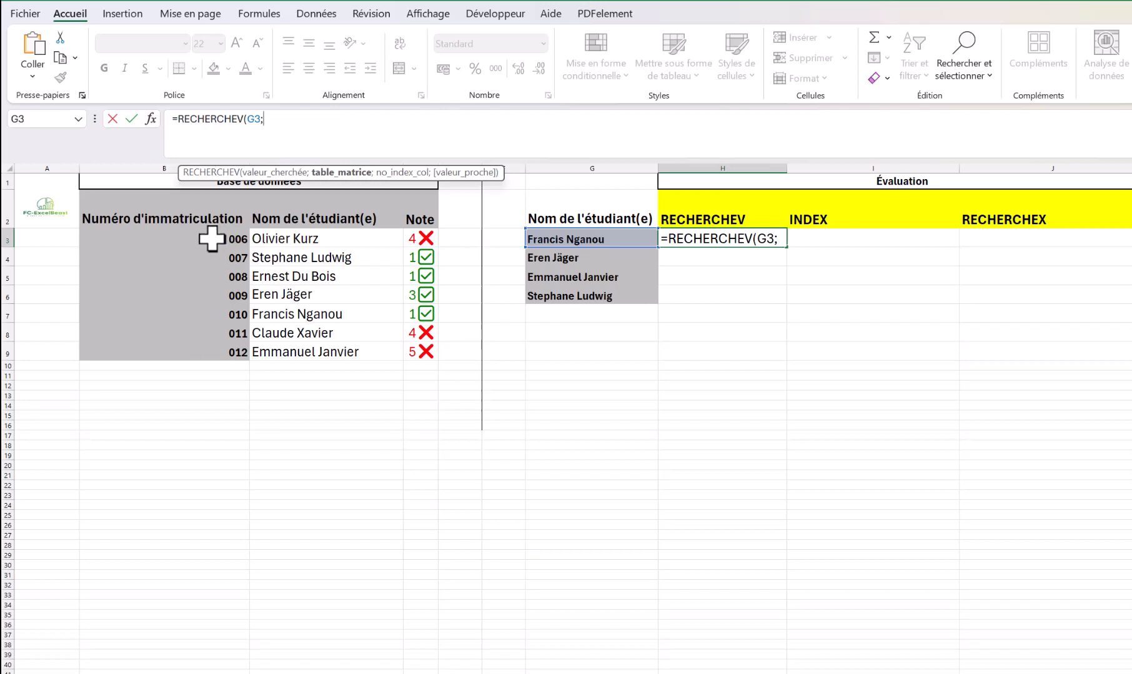
drag(213, 238, 288, 353)
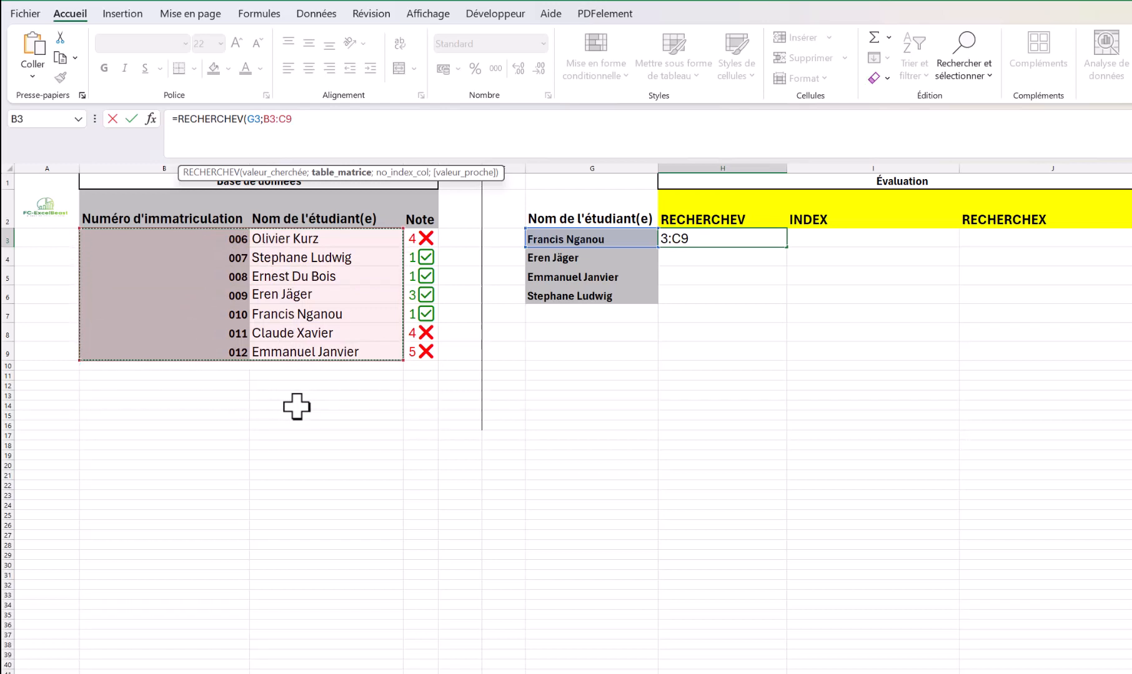
key(F4)
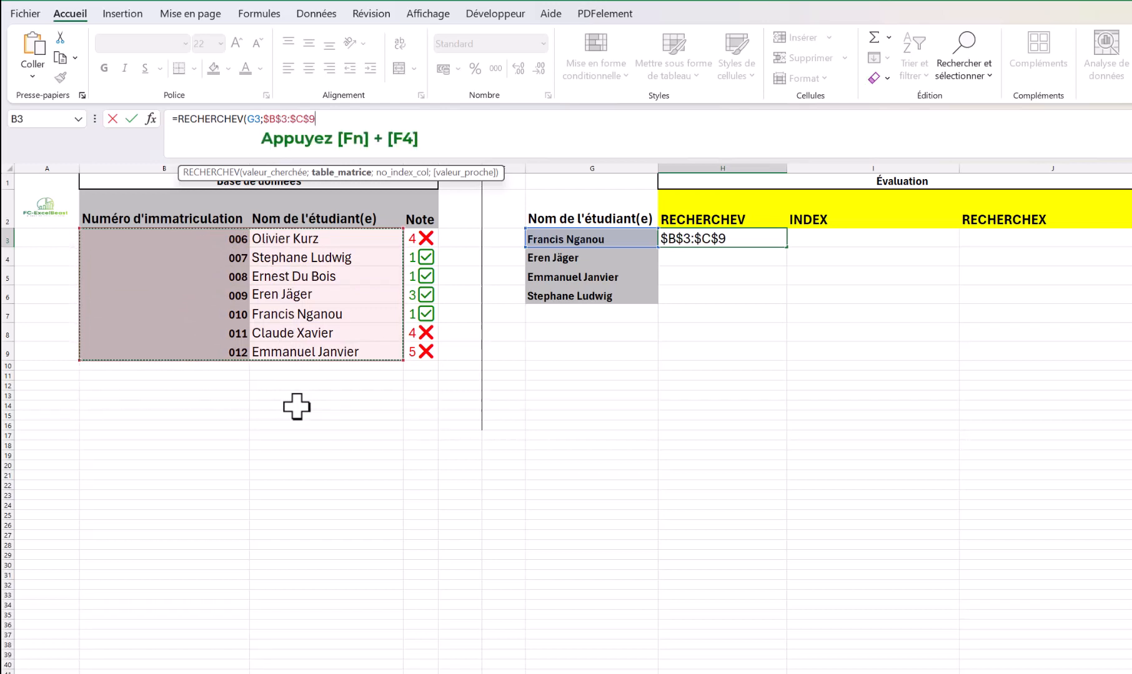
text(;)
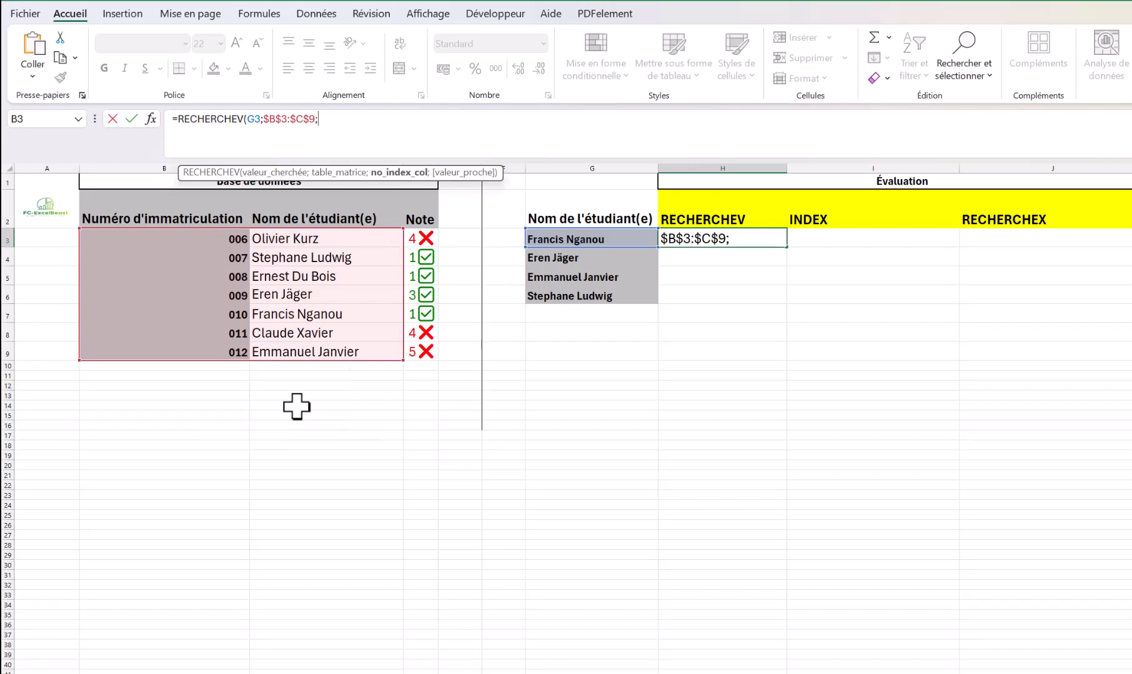
Complete the RECHERCHEV formula in H3 with column index 1 and FAUX for an exact match
text(1)
text(;)
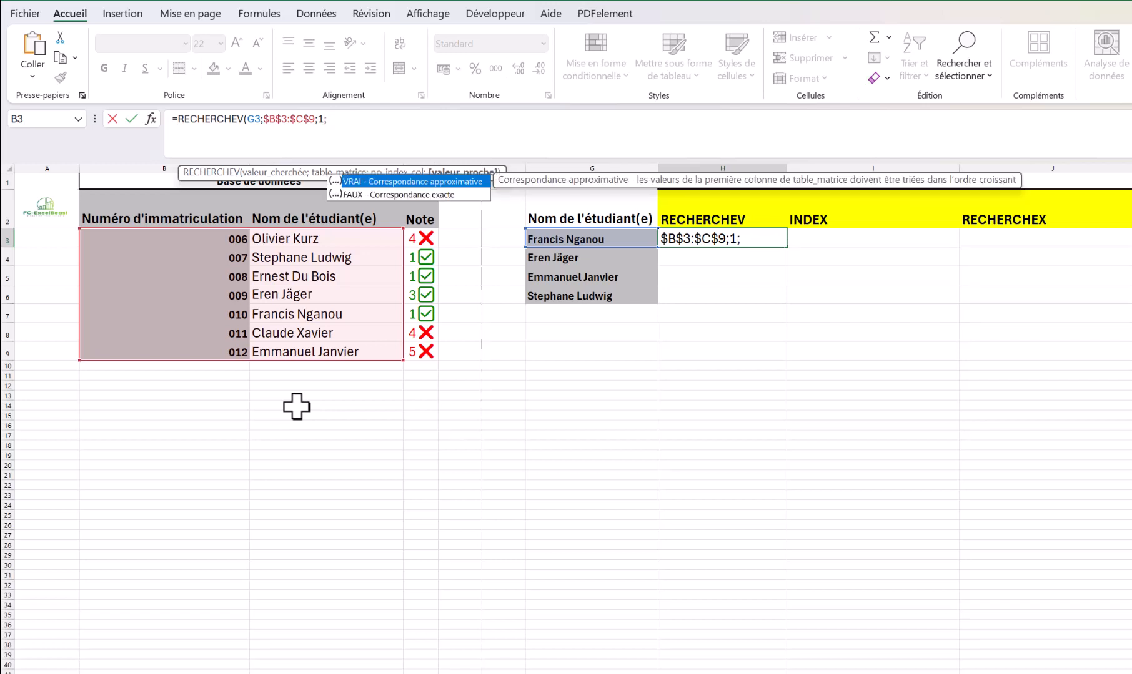
click(419, 194)
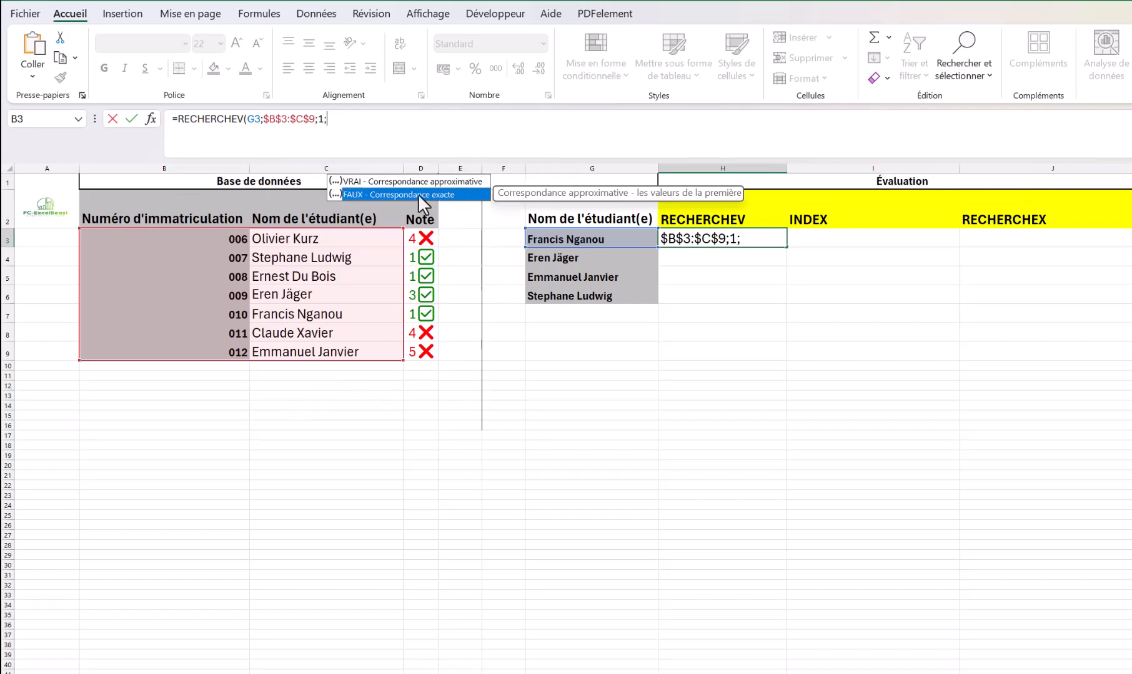
double_click(418, 194)
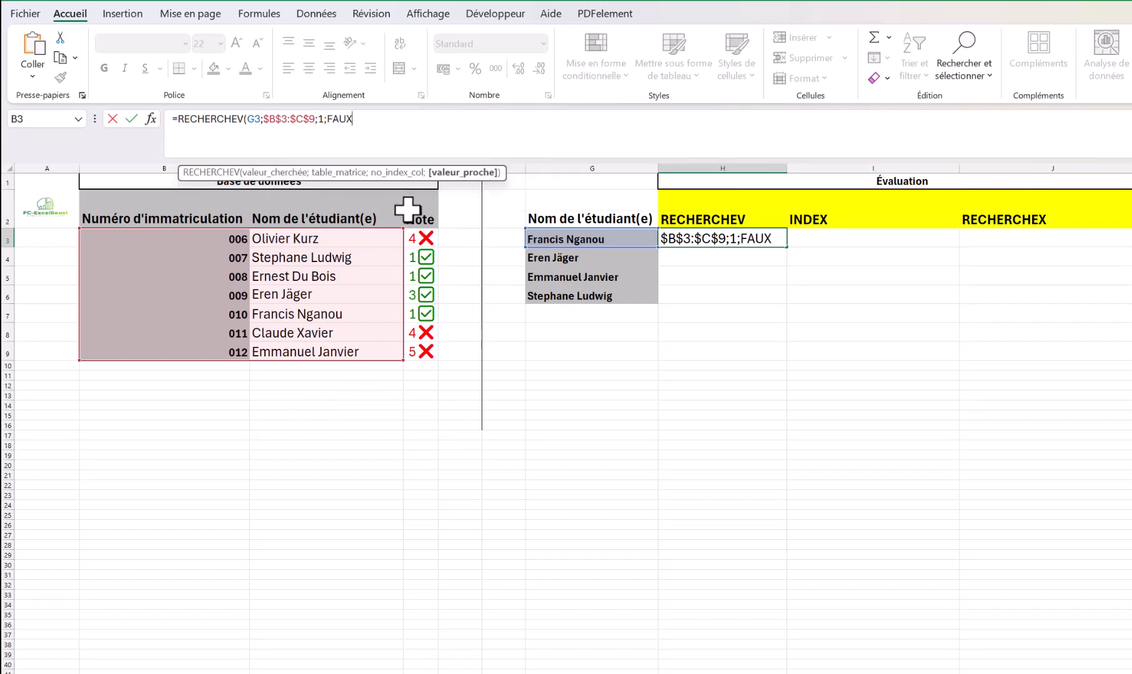
text())
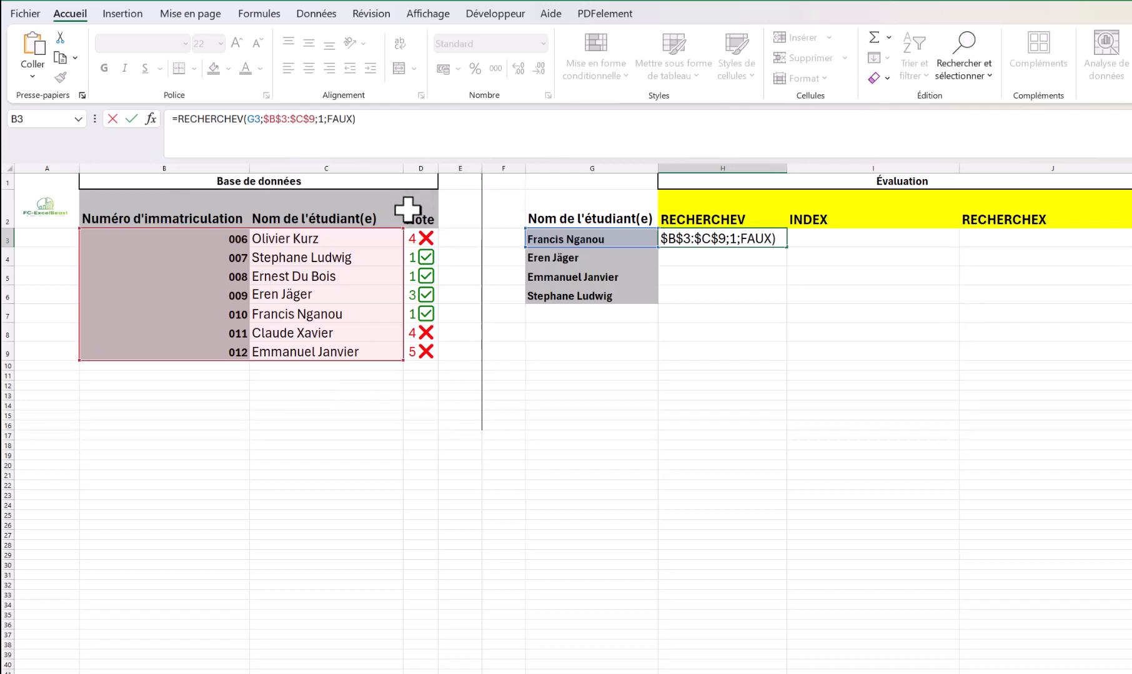
key(Return)
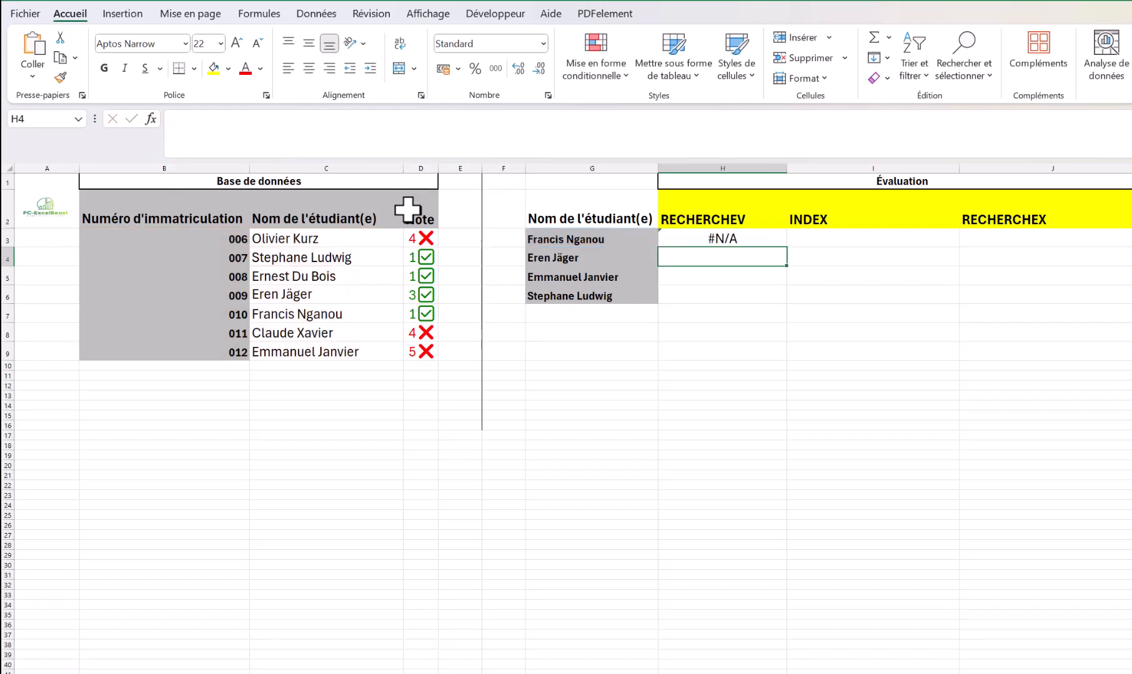
Fill the RECHERCHEV formula from H3 down to H6 for the remaining students
click(725, 240)
drag(789, 248, 777, 306)
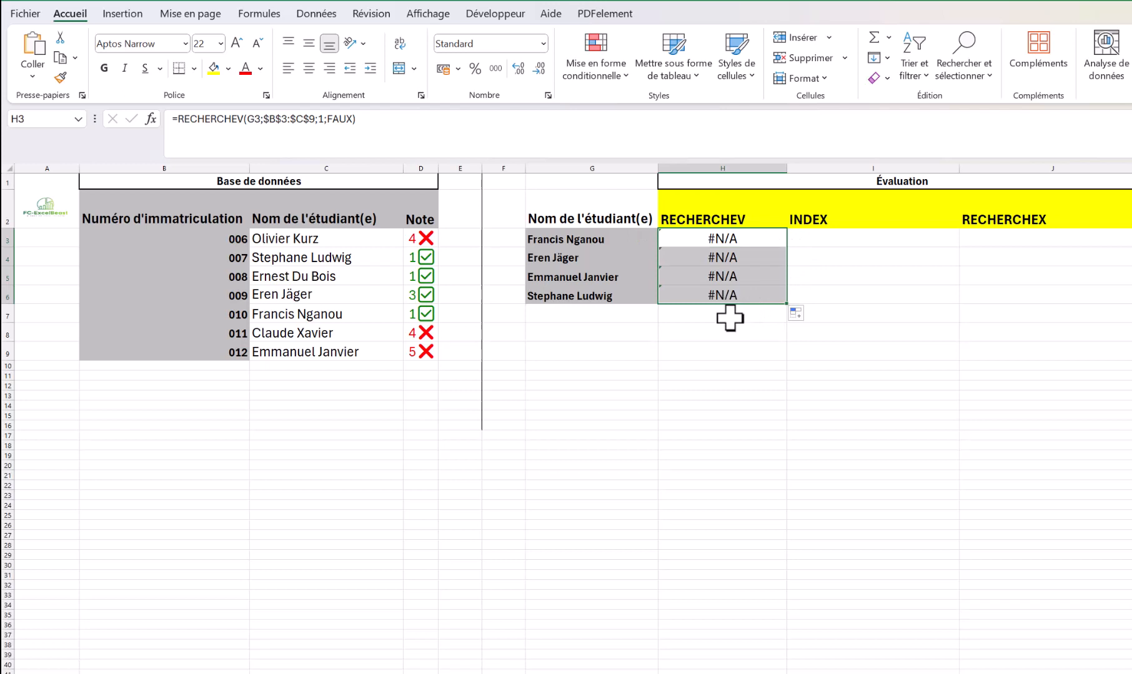
click(730, 319)
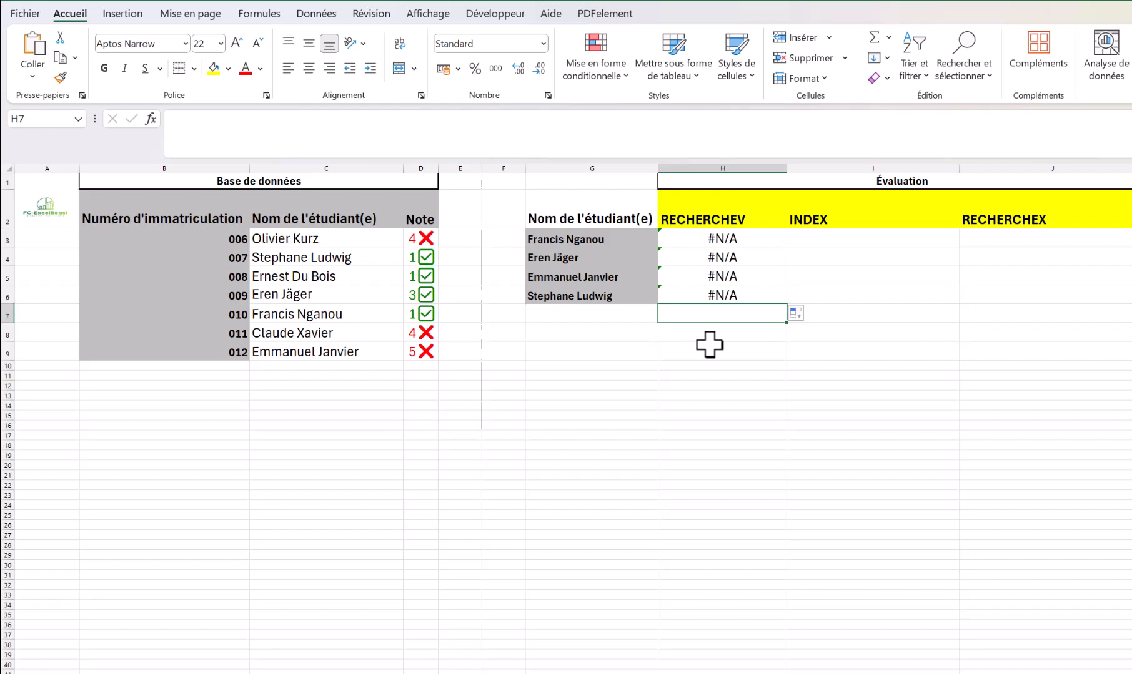
Start an INDEX formula in cell I3 with the absolute range $B$3:$C$9 as the matrix
click(817, 224)
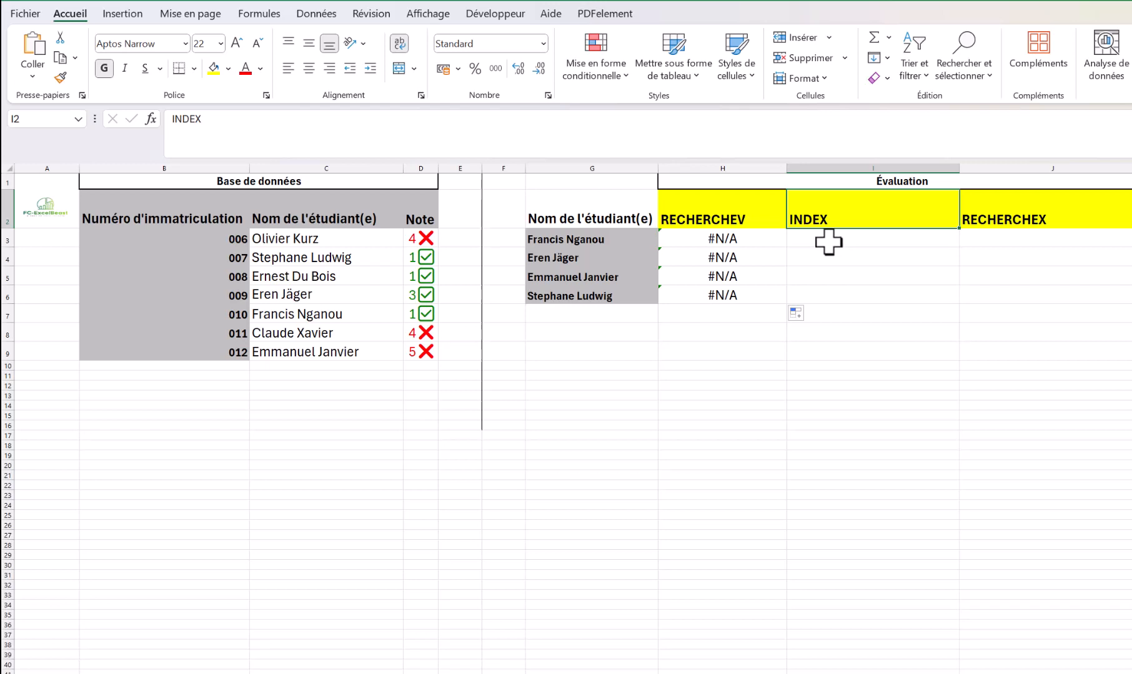
click(828, 243)
click(174, 144)
text(=)
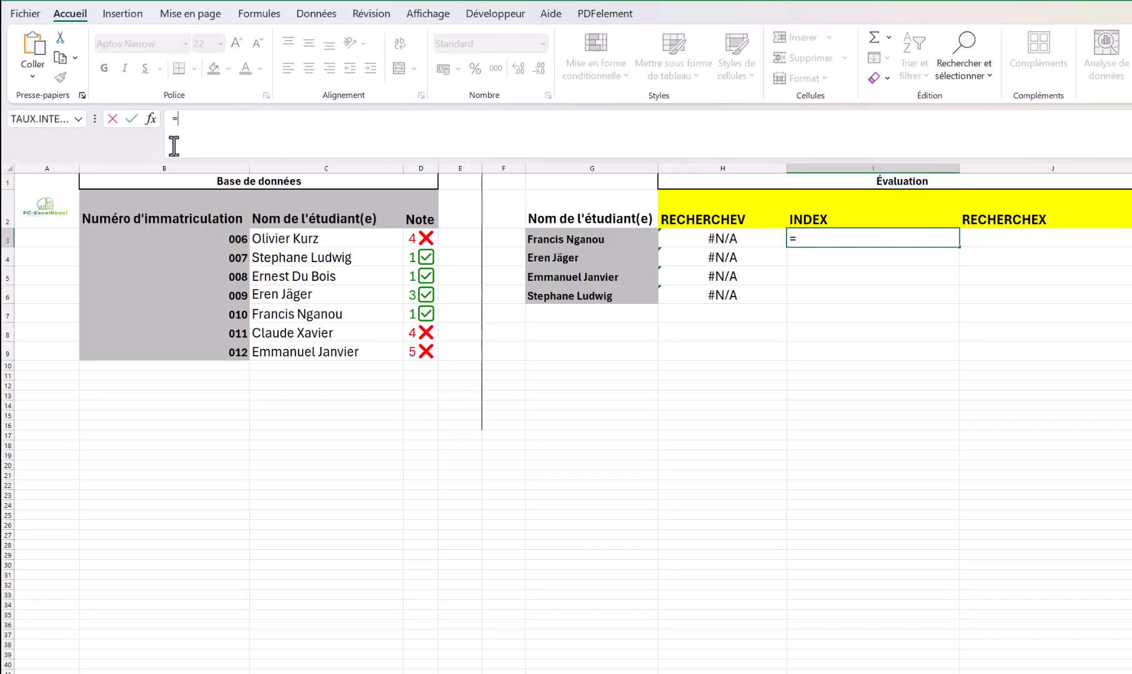
text(INDEX()
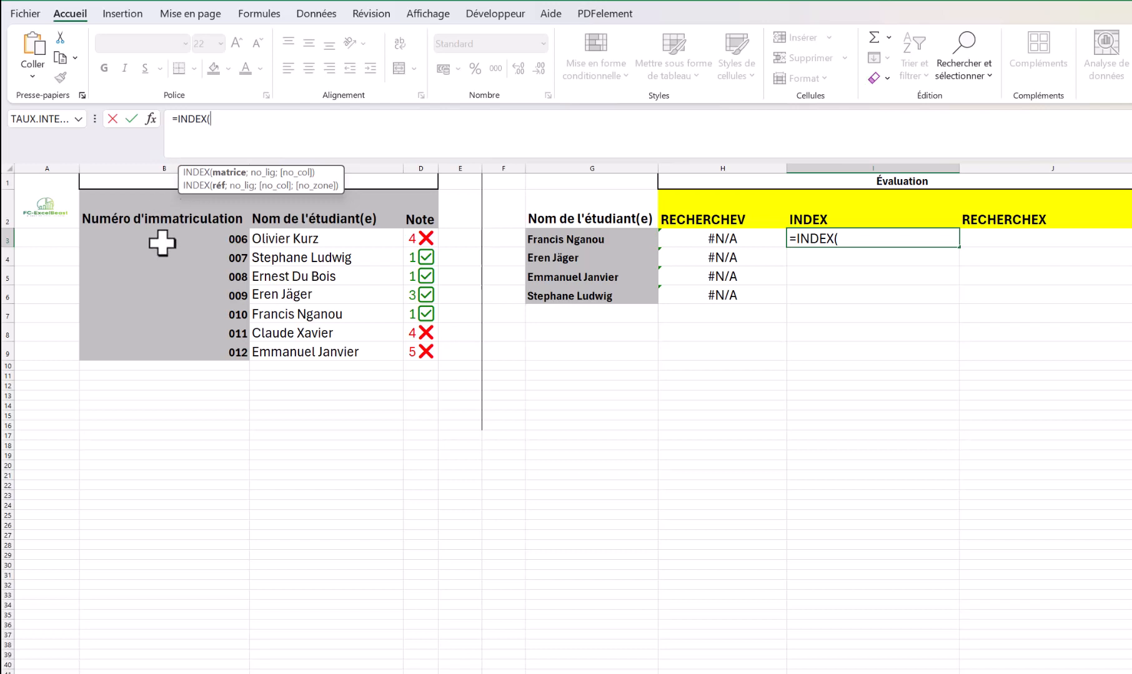
drag(161, 239, 302, 372)
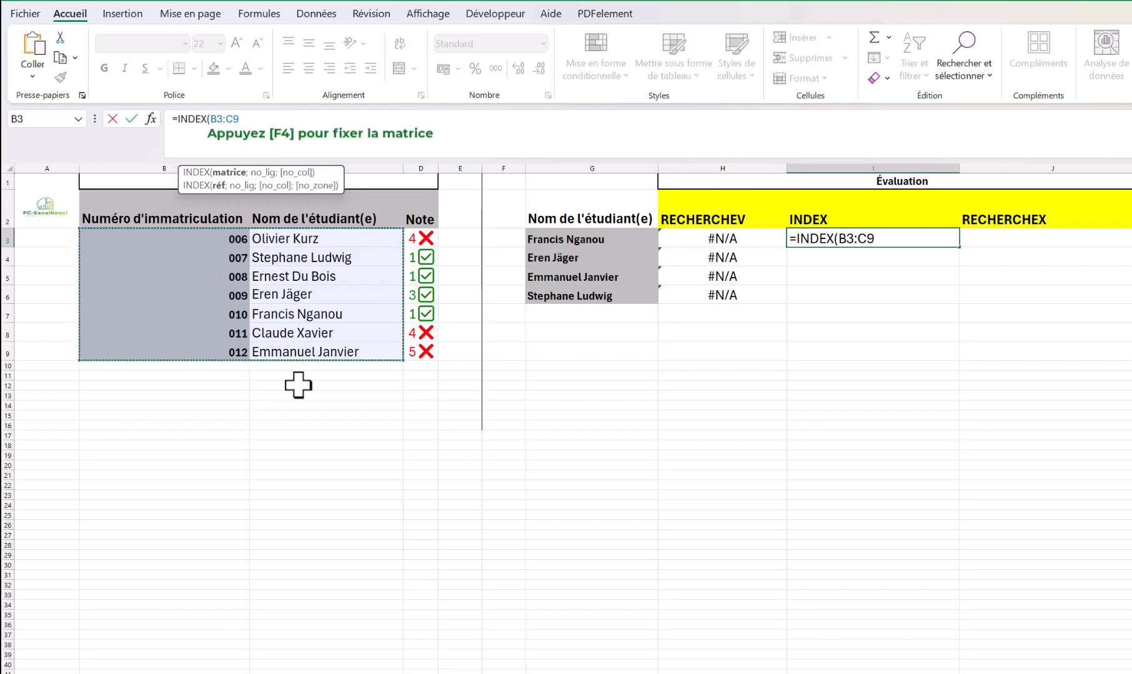
key(F4)
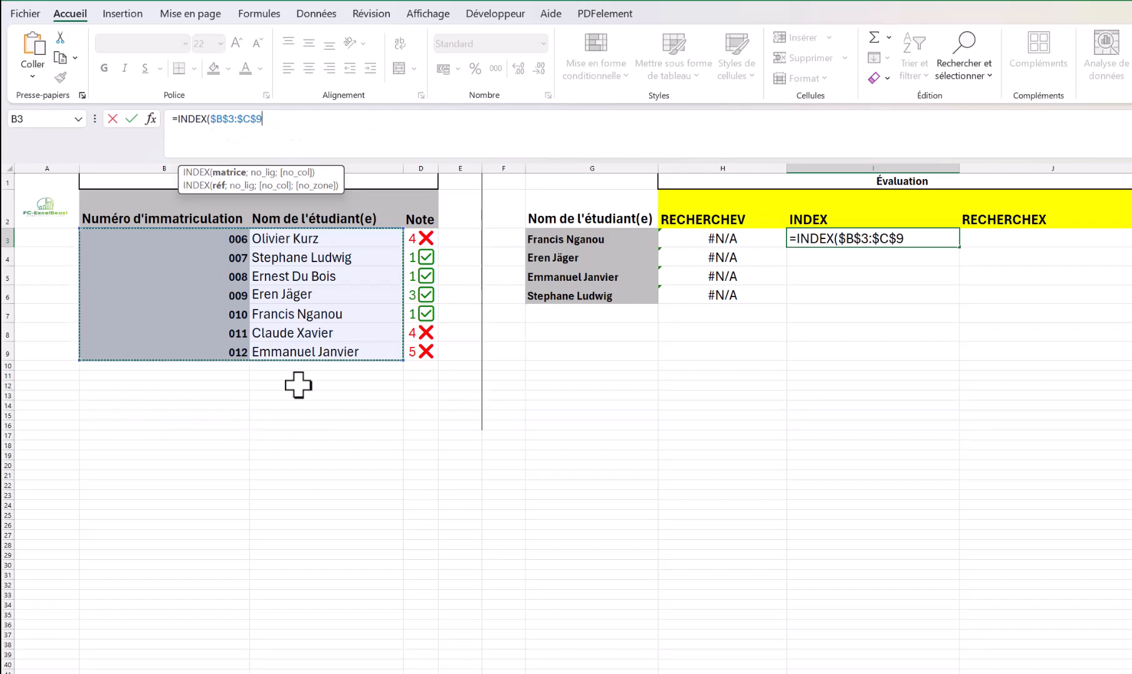
text(;)
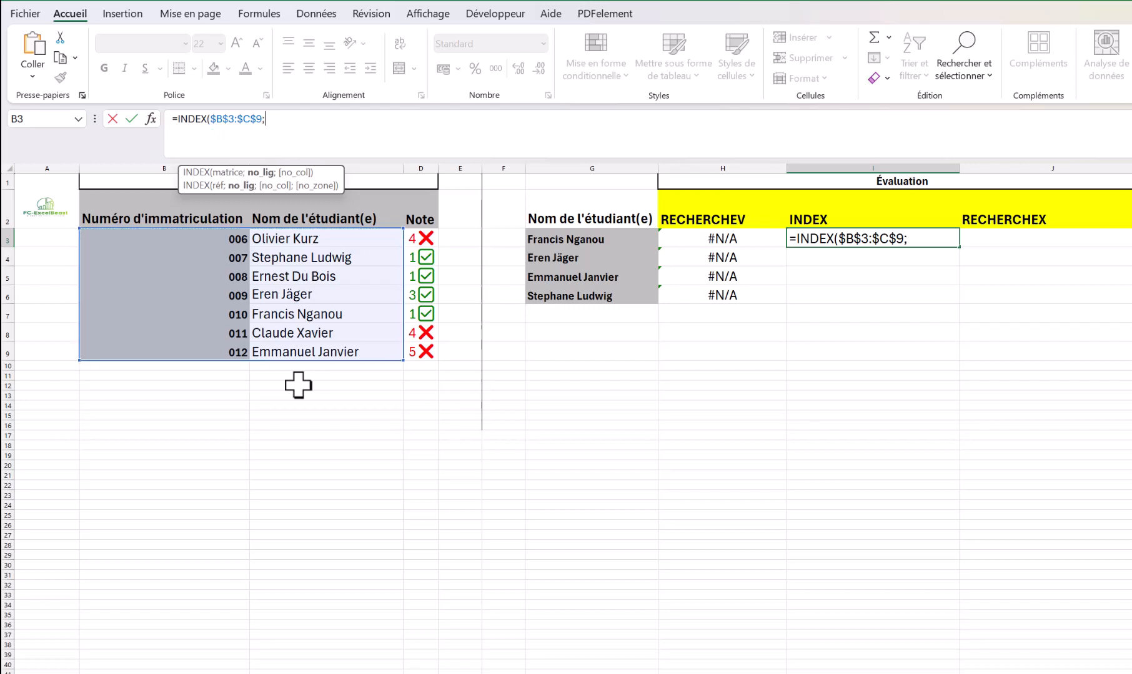
Nest an EQUIV function as the row number, looking up G3 in $C$3:$C$9 with exact match type 0
text(EQUIV()
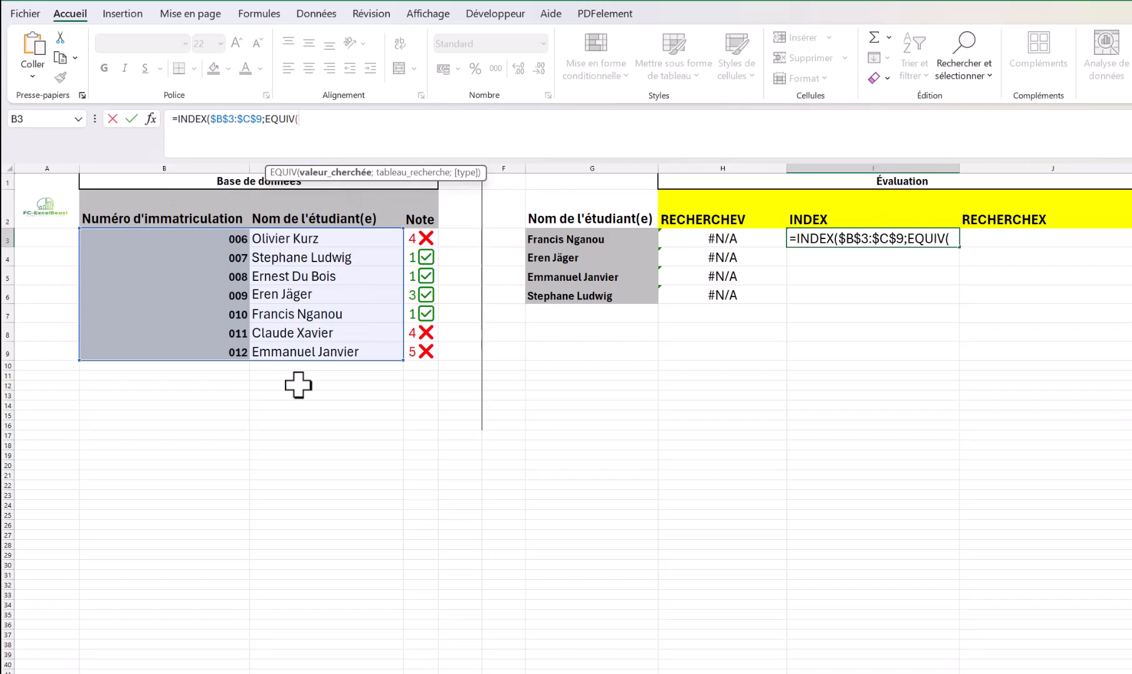
click(604, 243)
text(;)
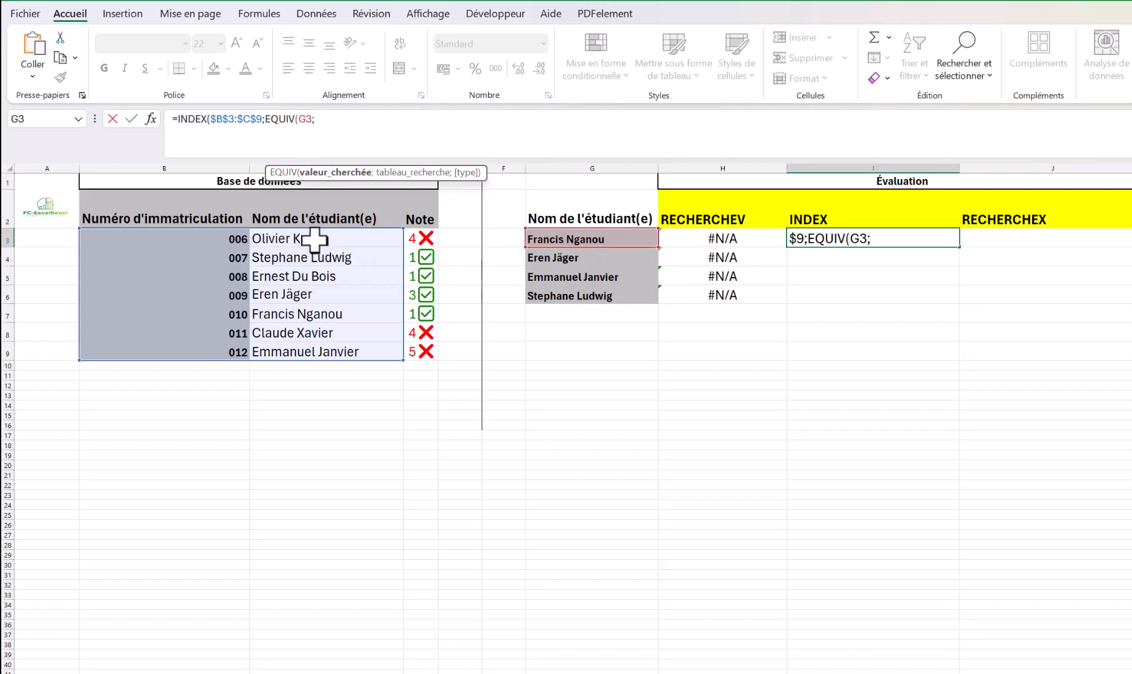
drag(305, 236, 301, 350)
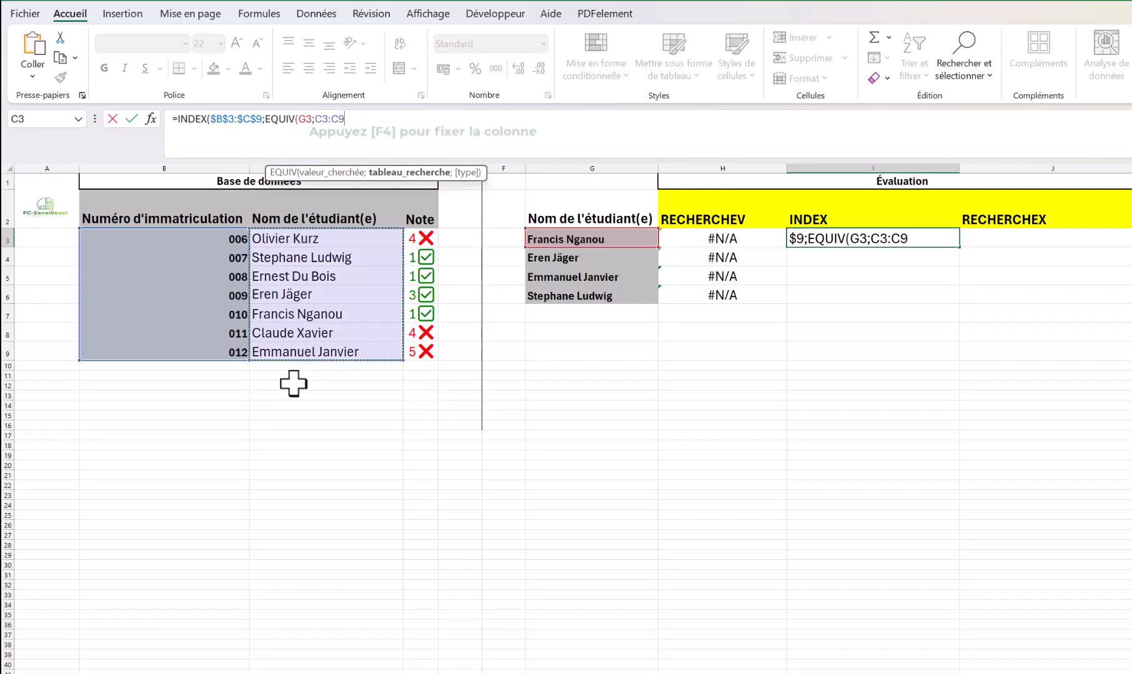
key(F4)
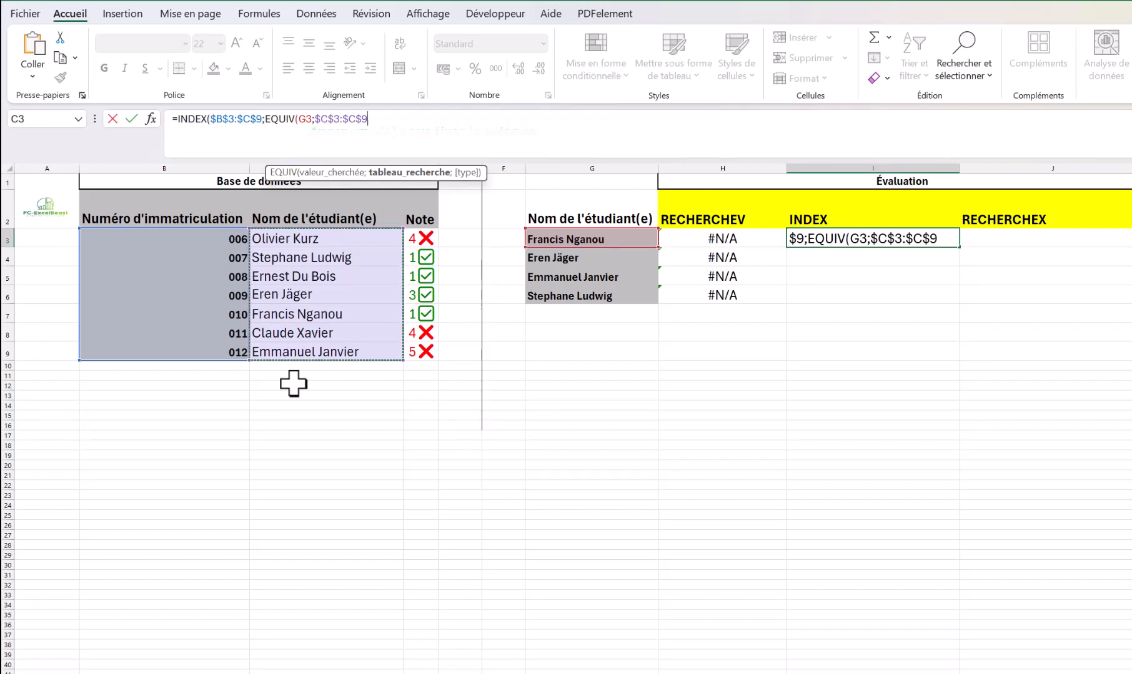
text(;)
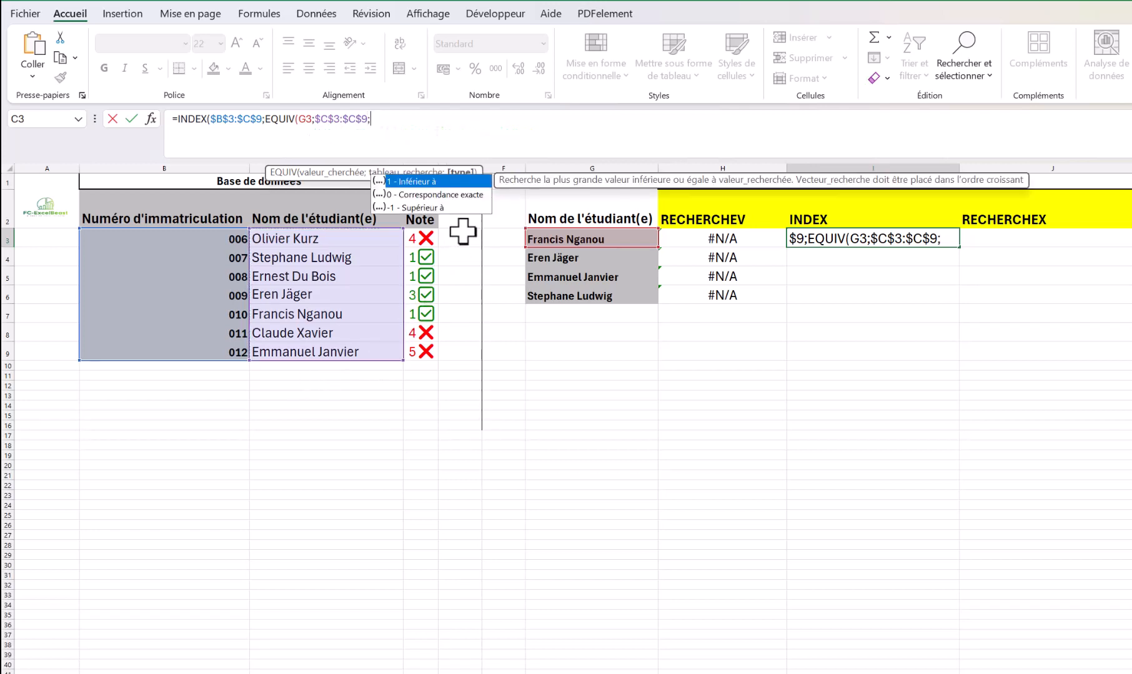
double_click(459, 194)
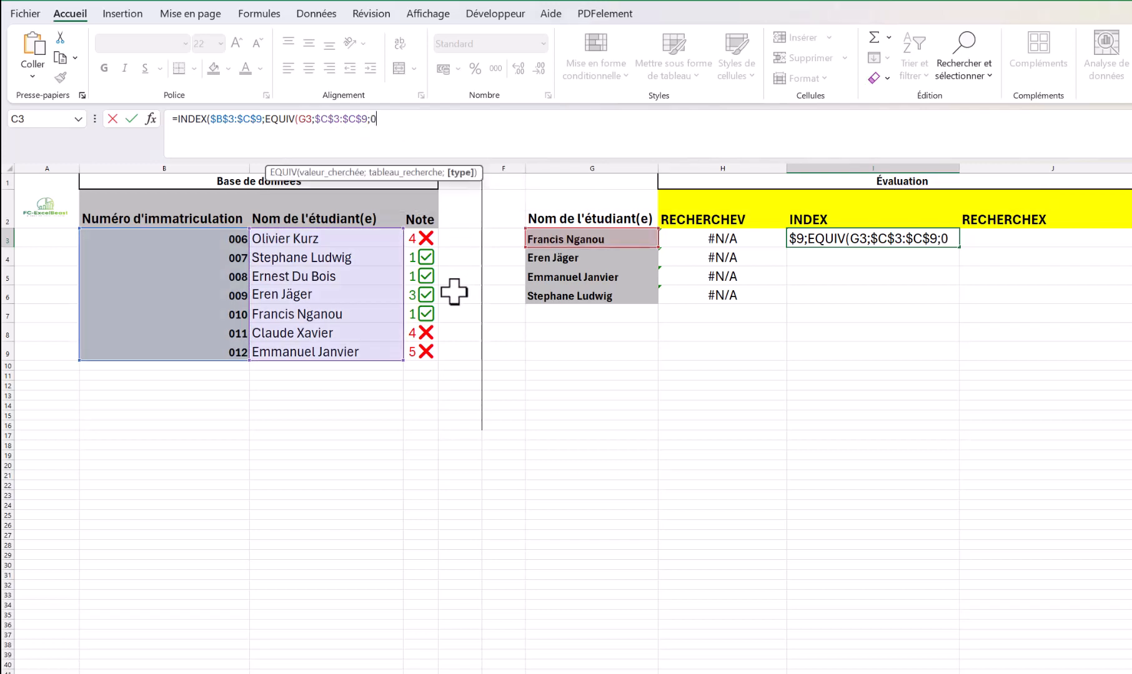
text())
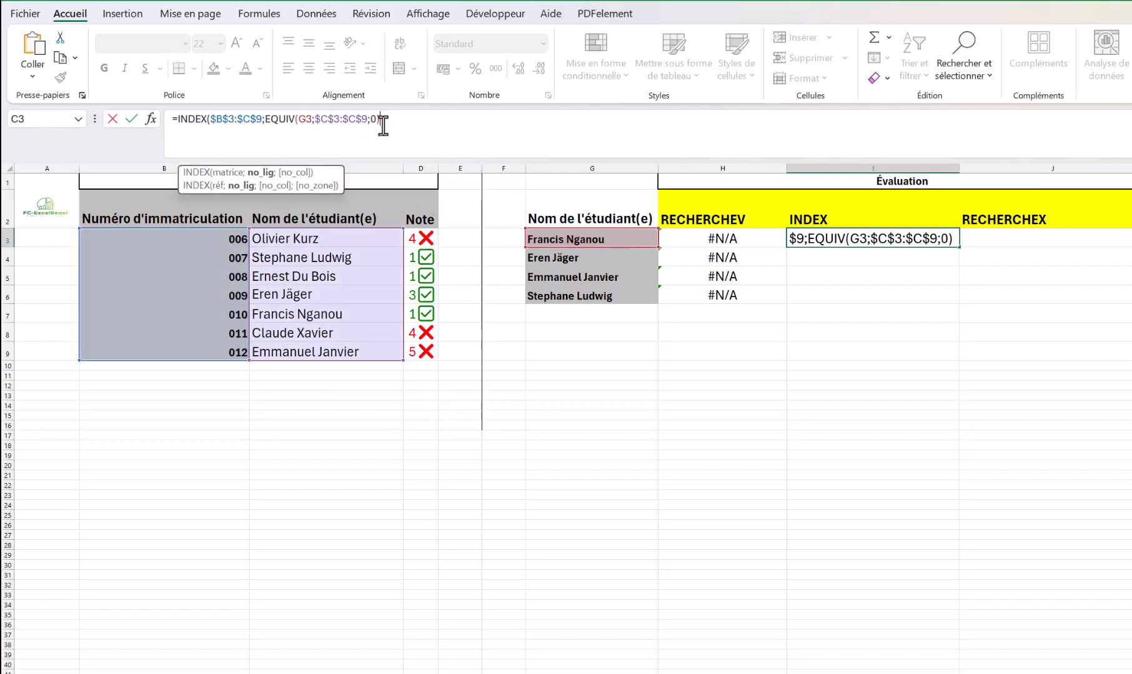
Complete the INDEX formula in I3 with column number 1
text(;1)
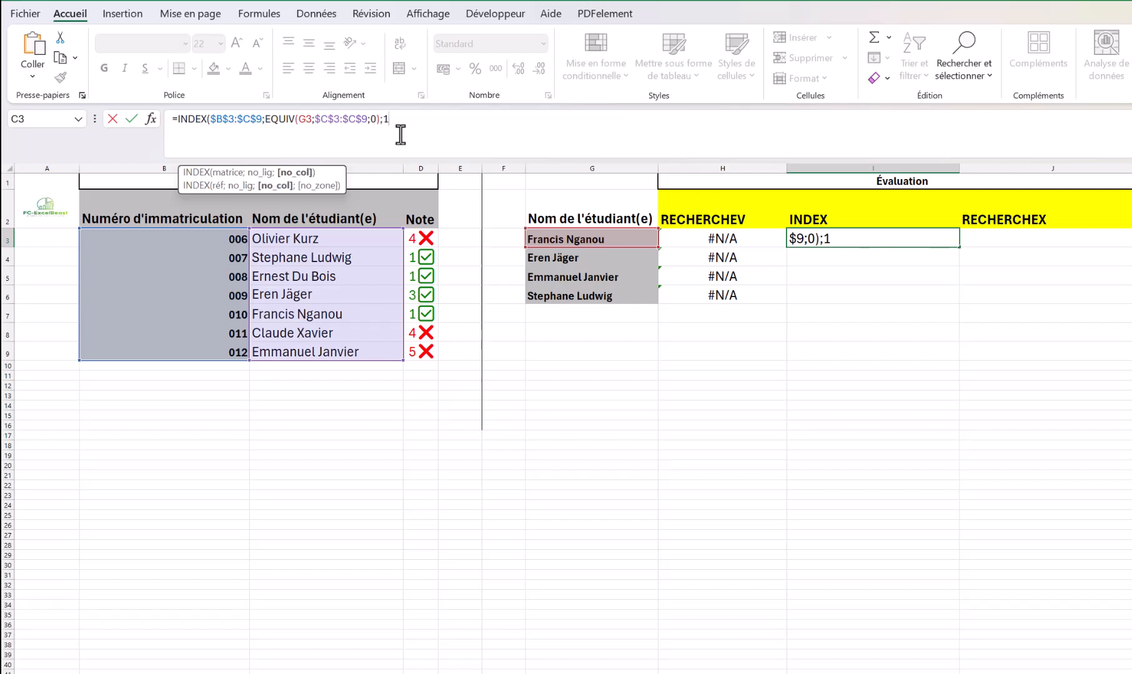
text())
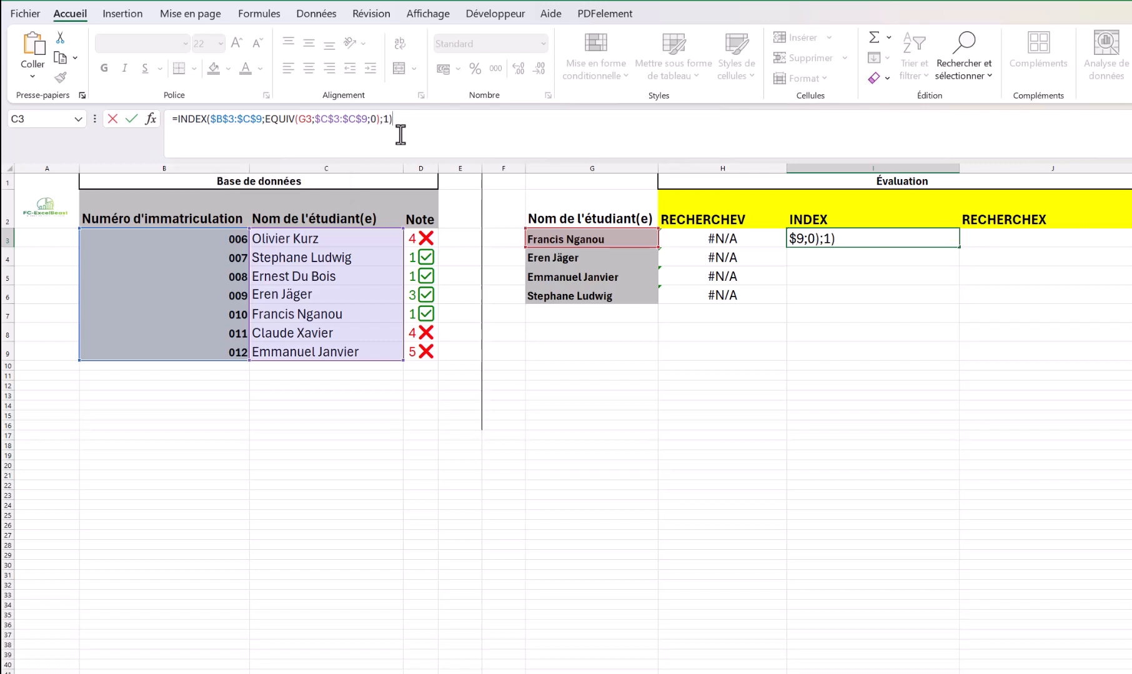
key(Return)
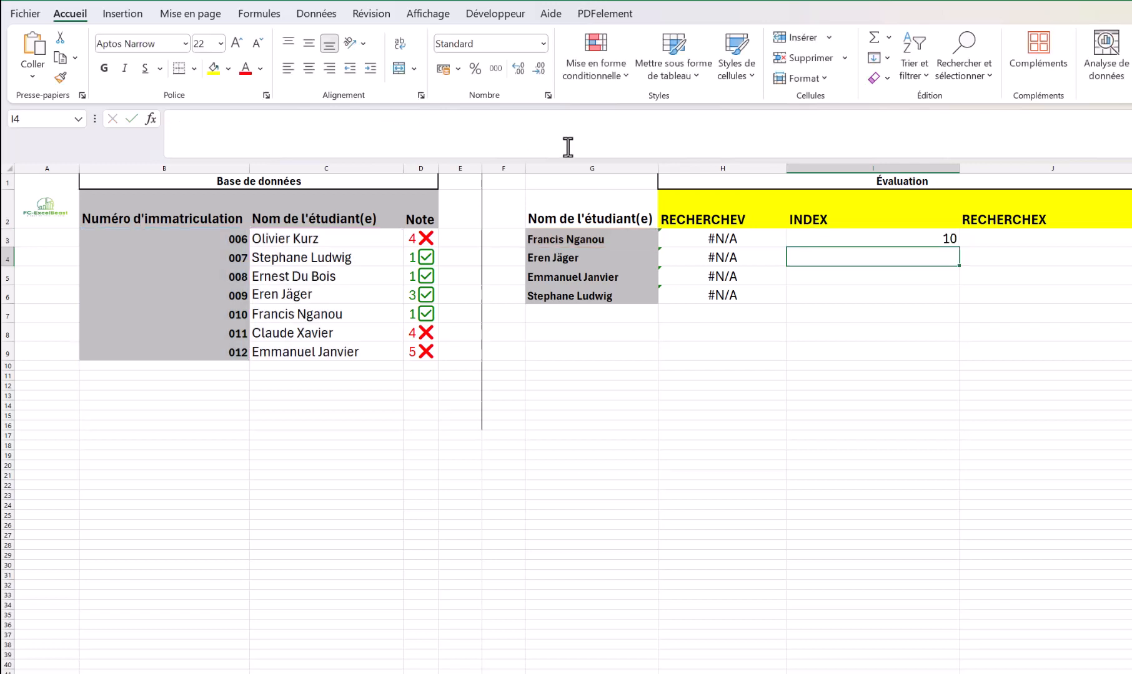
Fill the INDEX formula from I3 down to I6 for the remaining students
click(935, 241)
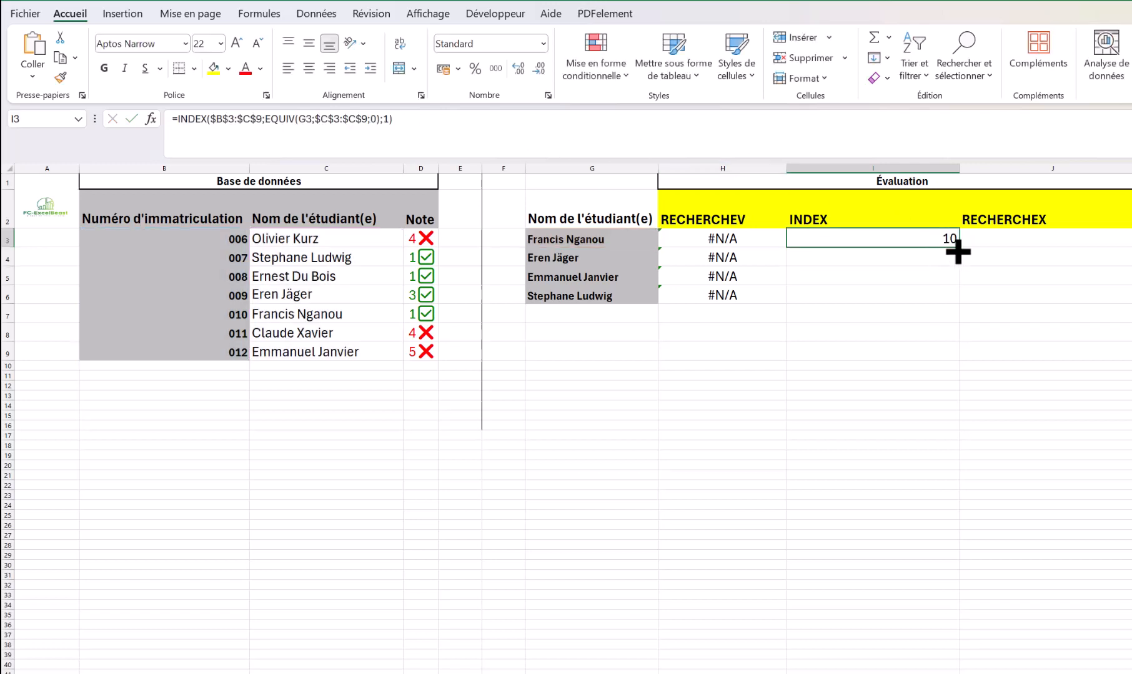
drag(959, 249, 959, 312)
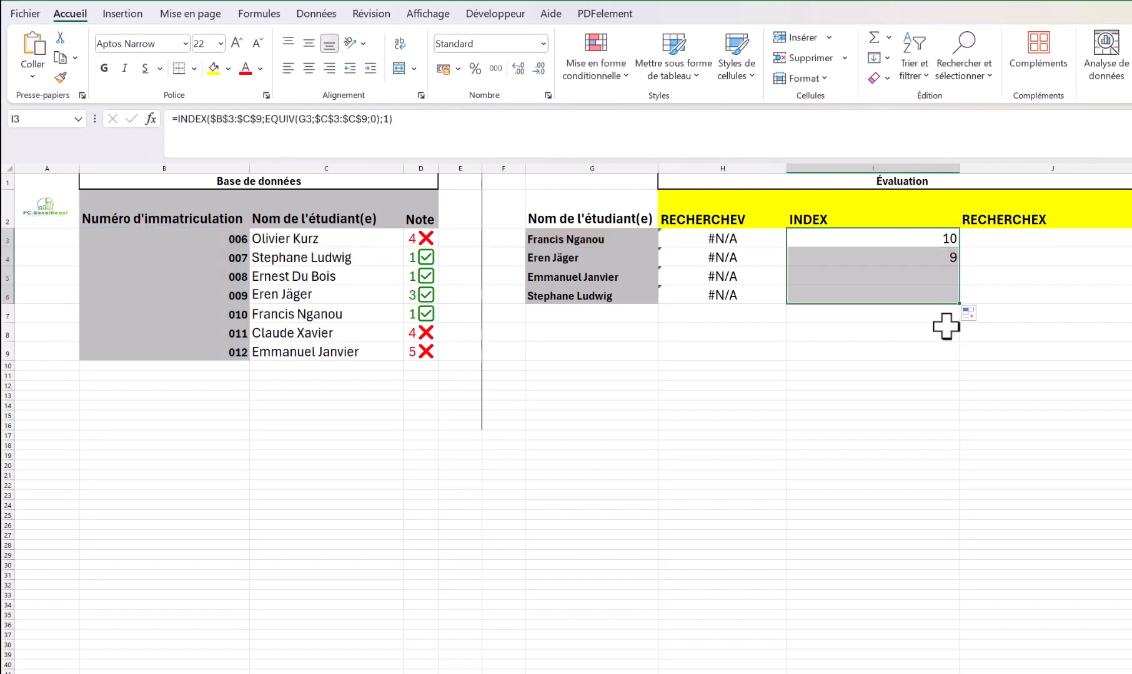
click(878, 316)
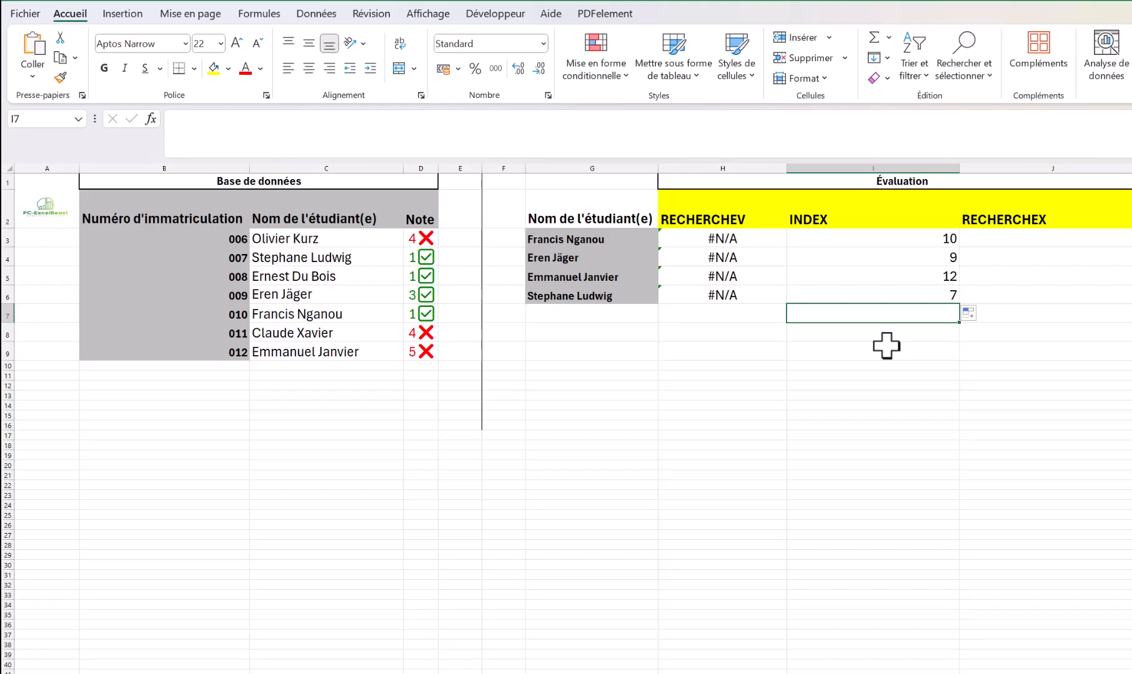
click(1010, 222)
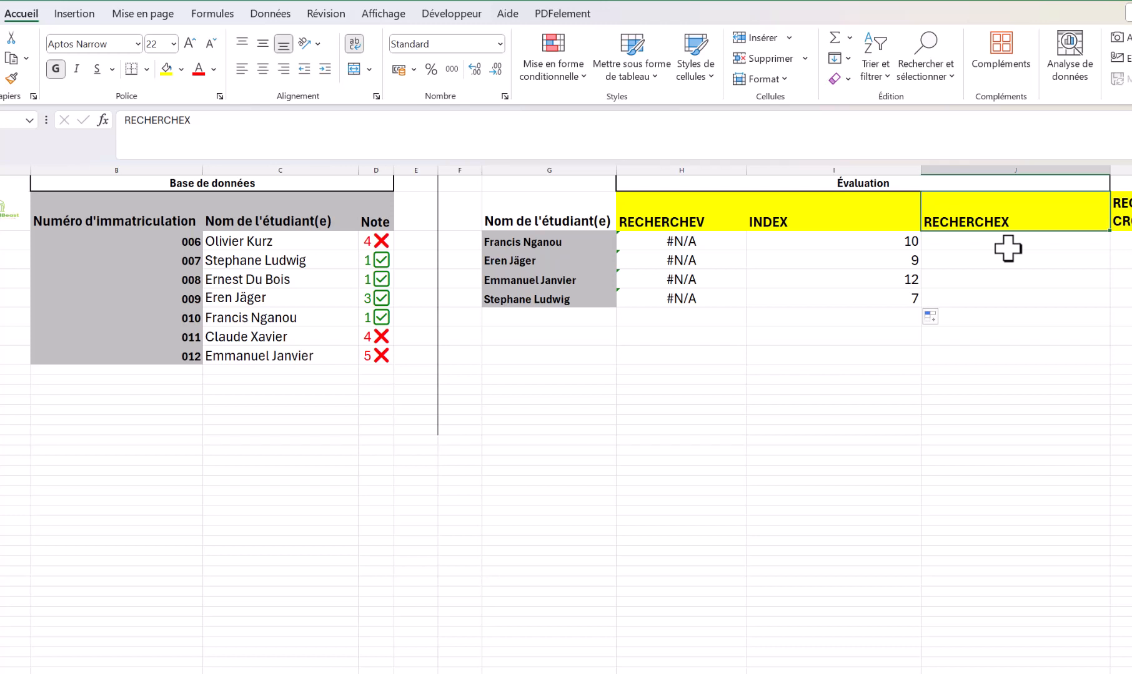
Start a RECHERCHEX formula in cell J3 with G3 as the lookup value
click(1005, 250)
click(121, 147)
text(=)
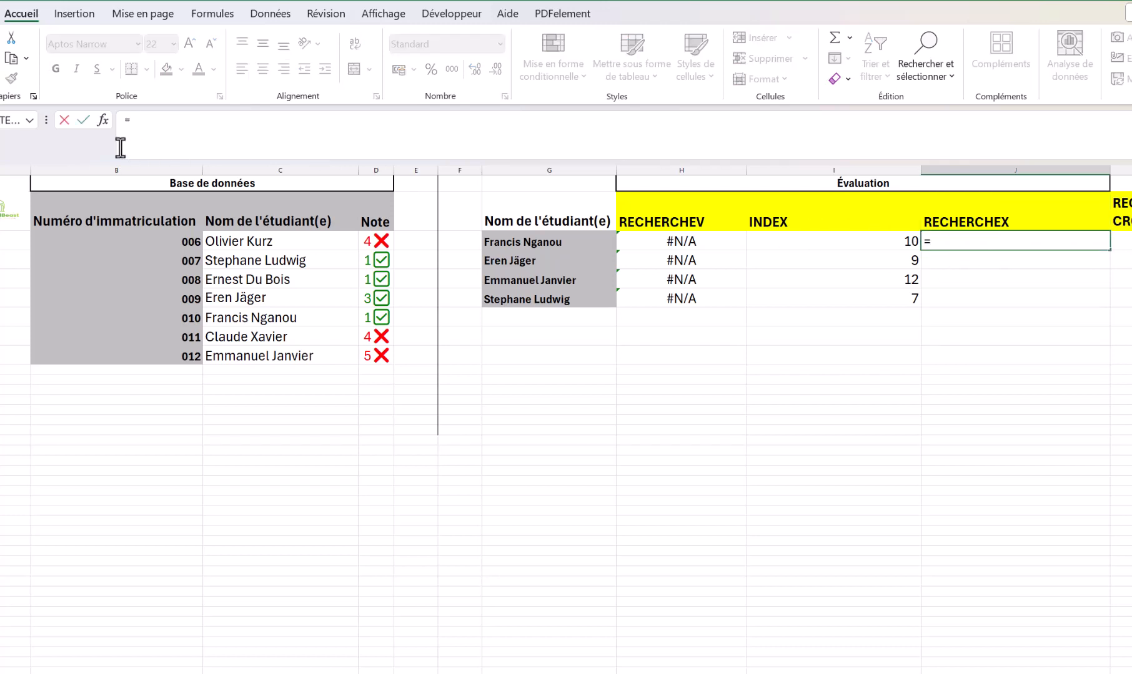
text(REC)
key(Tab)
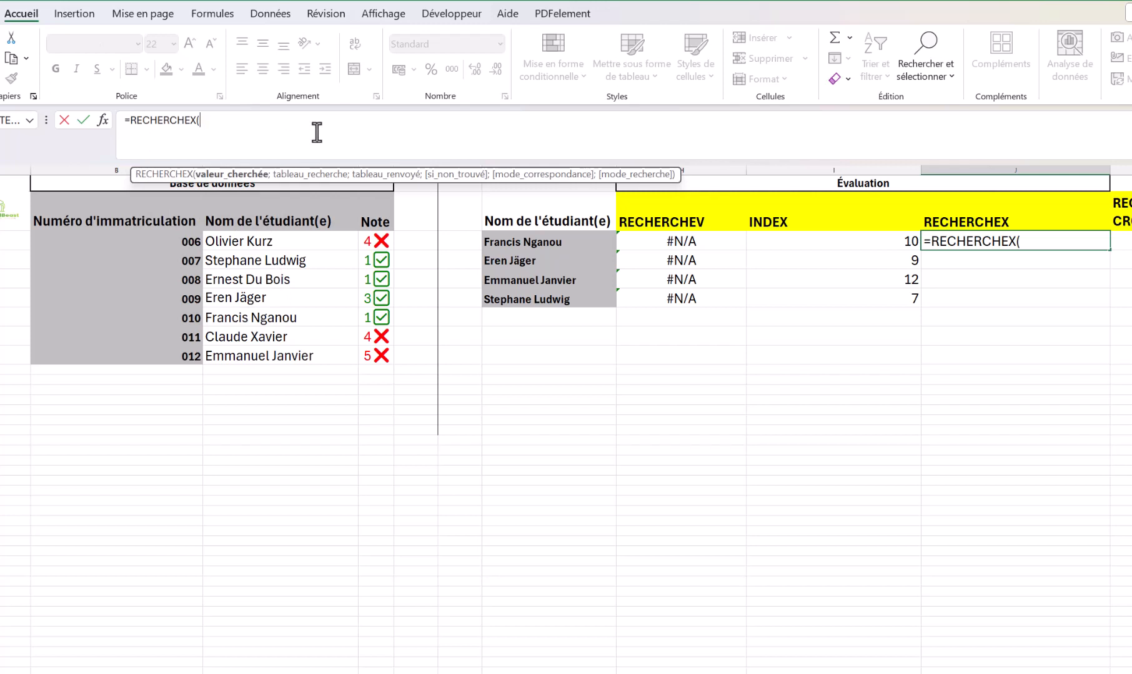
click(574, 244)
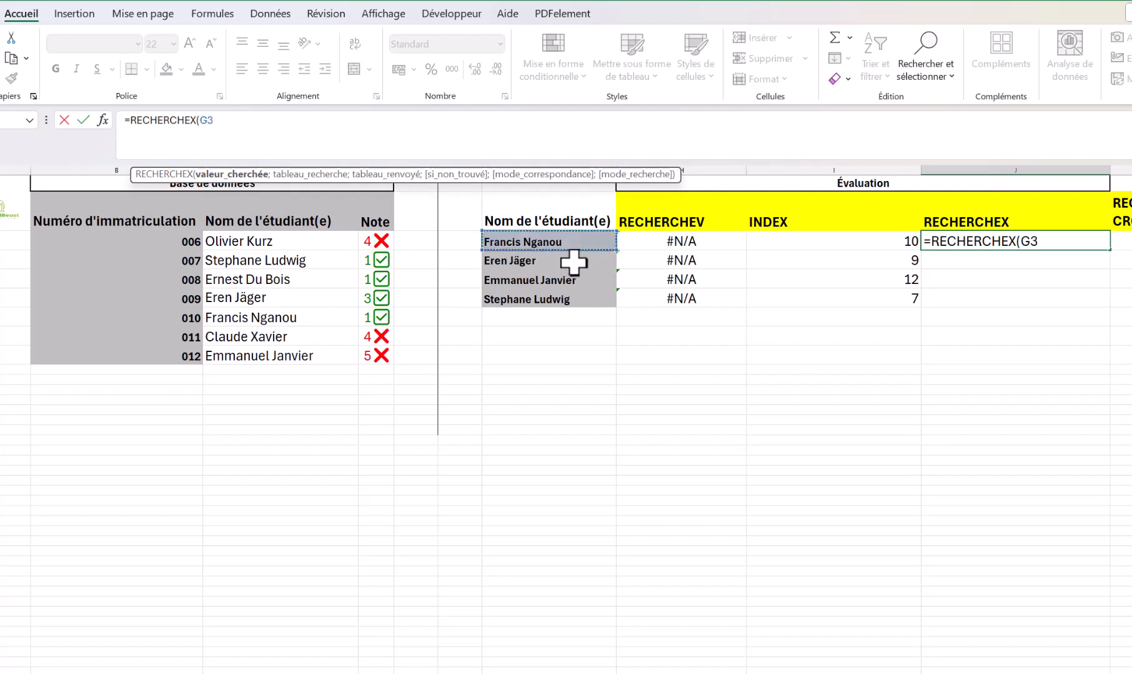
text(;)
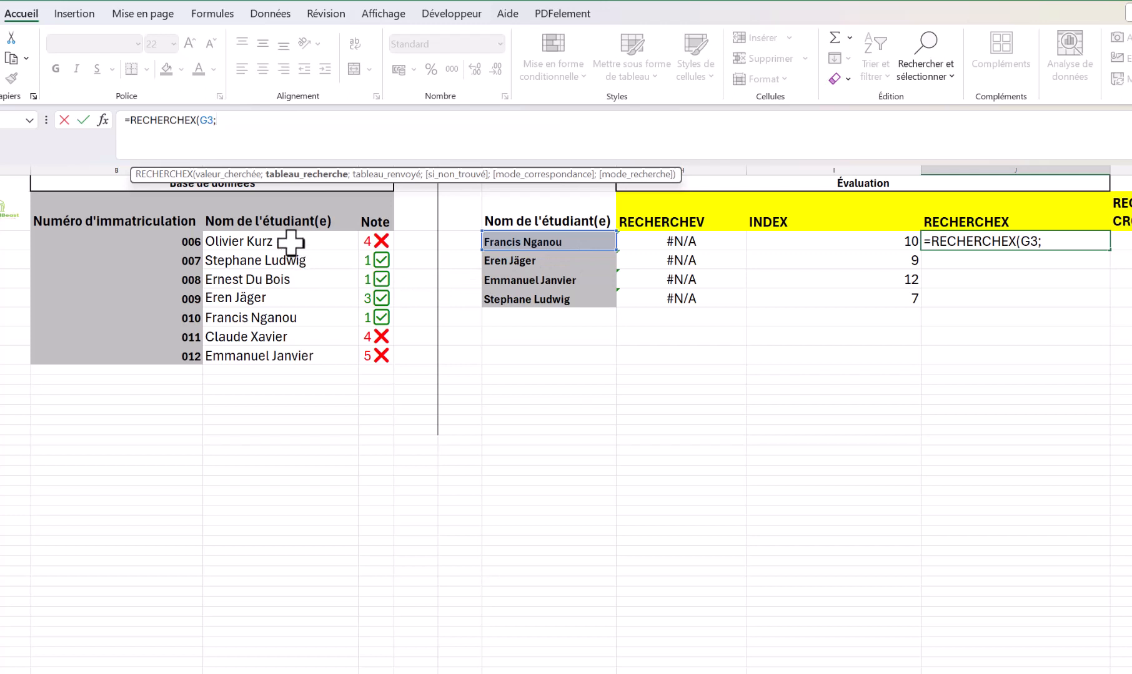
Add the absolute lookup range $C$3:$C$9 and the absolute return range $B$3:$B$9 to the RECHERCHEX formula
drag(290, 242, 276, 356)
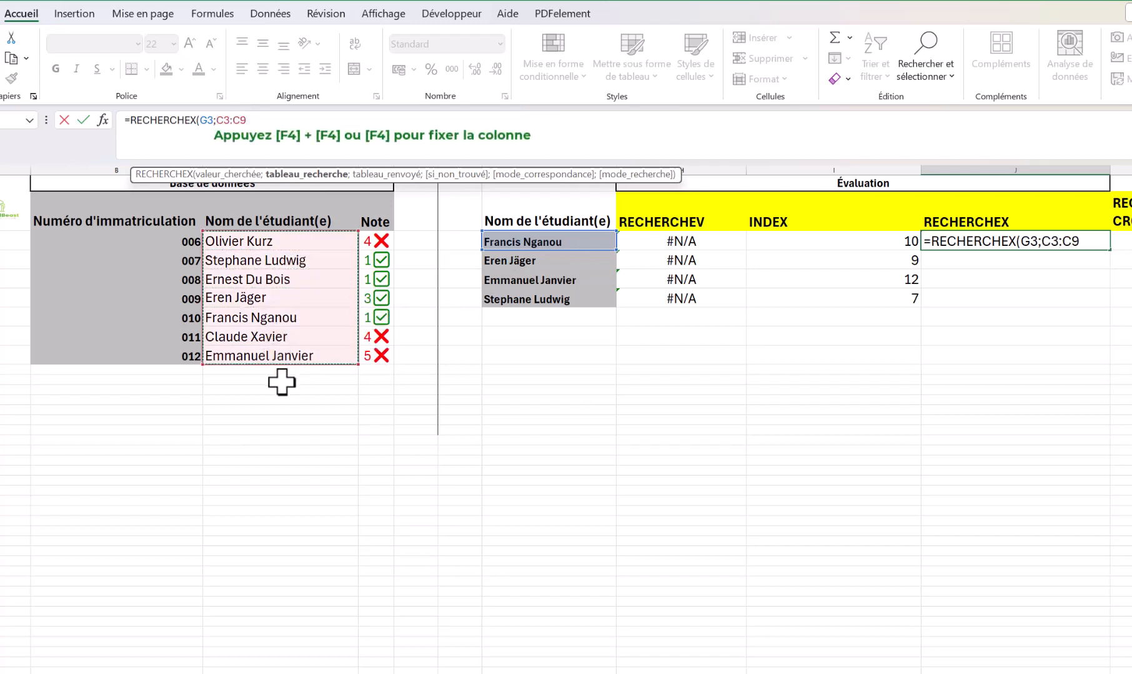
key(F4)
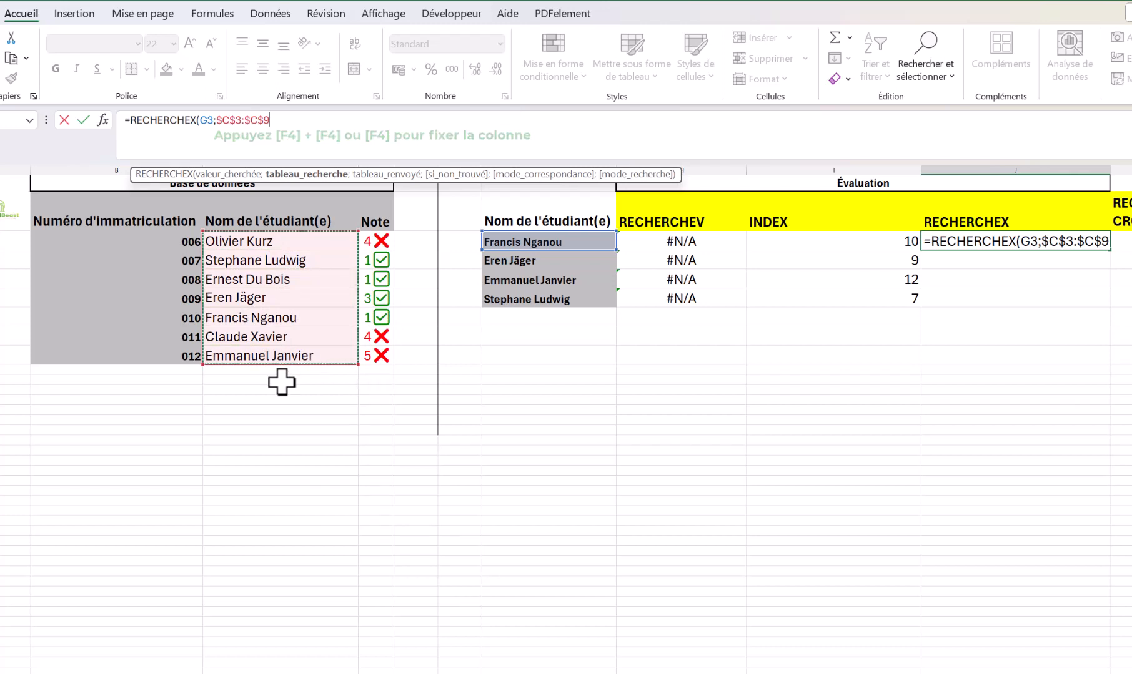
text(;)
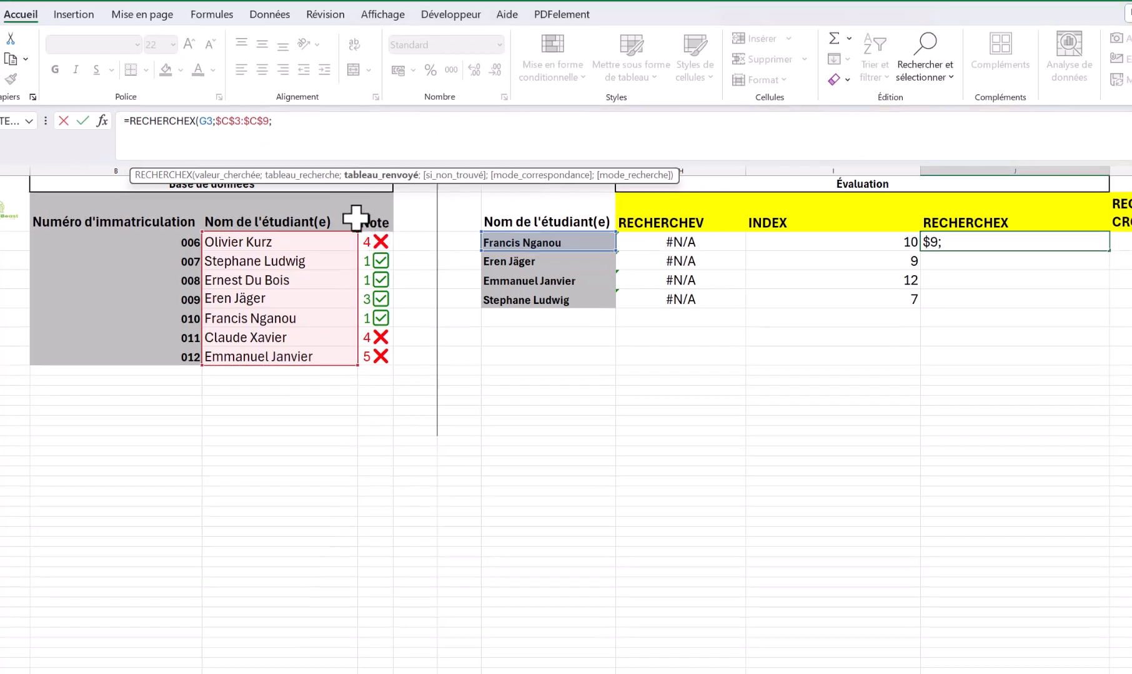
drag(101, 243, 107, 359)
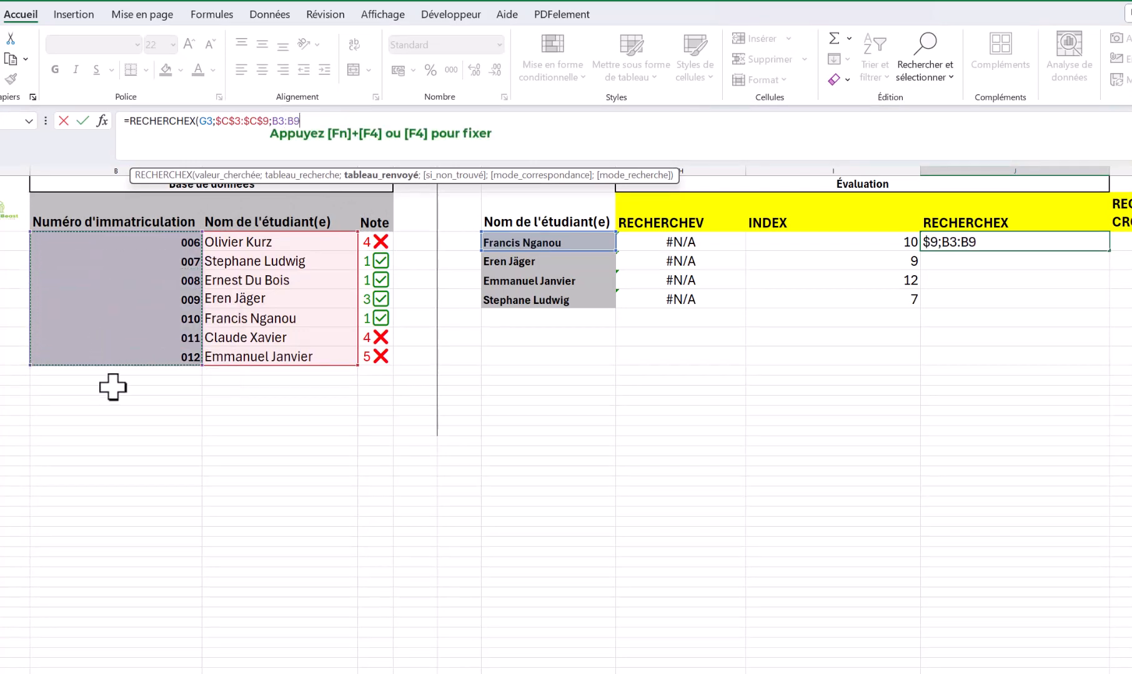
key(F4)
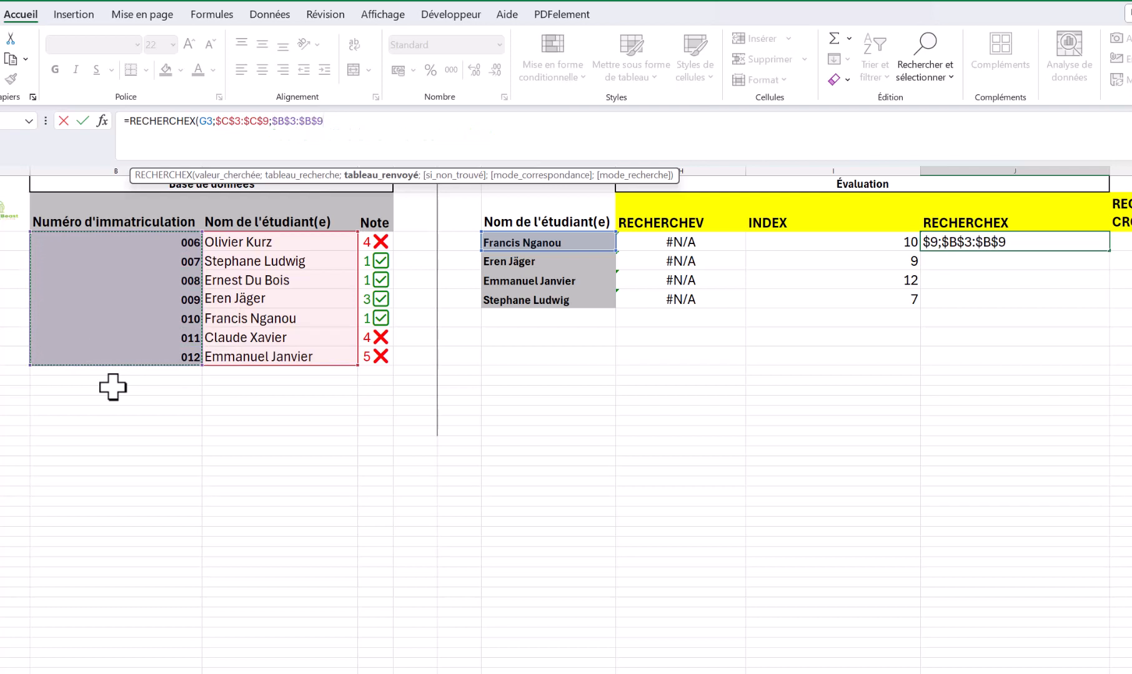
text(;)
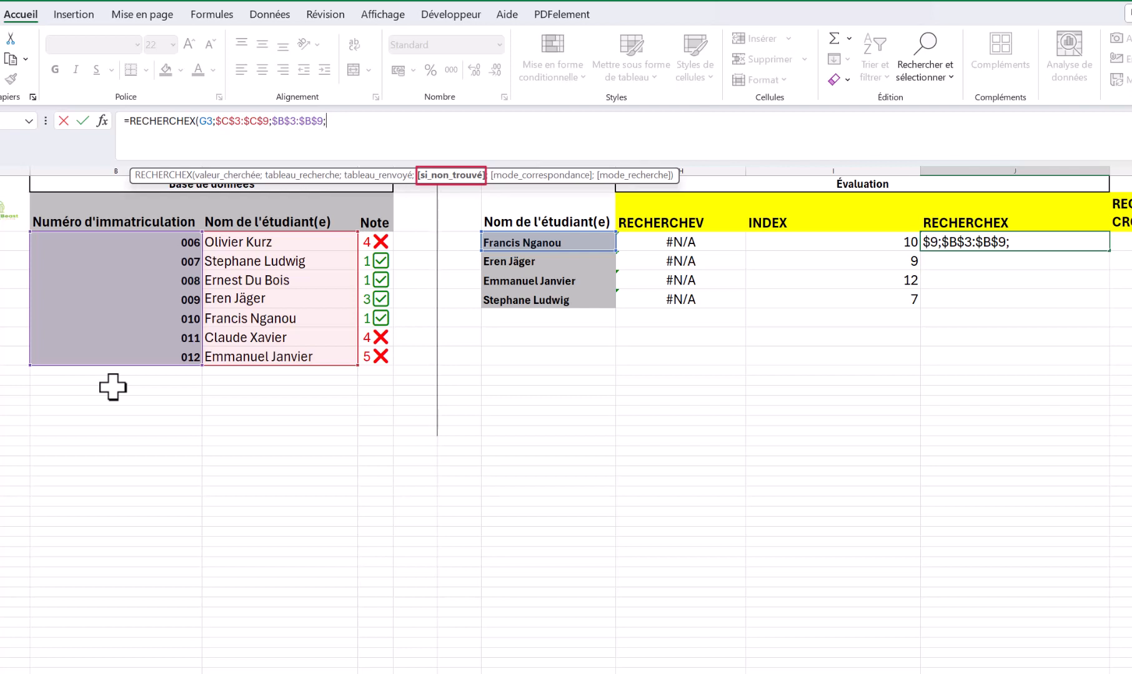
Complete the RECHERCHEX formula in J3 with 0 as the if-not-found value
text(0)
text())
key(Return)
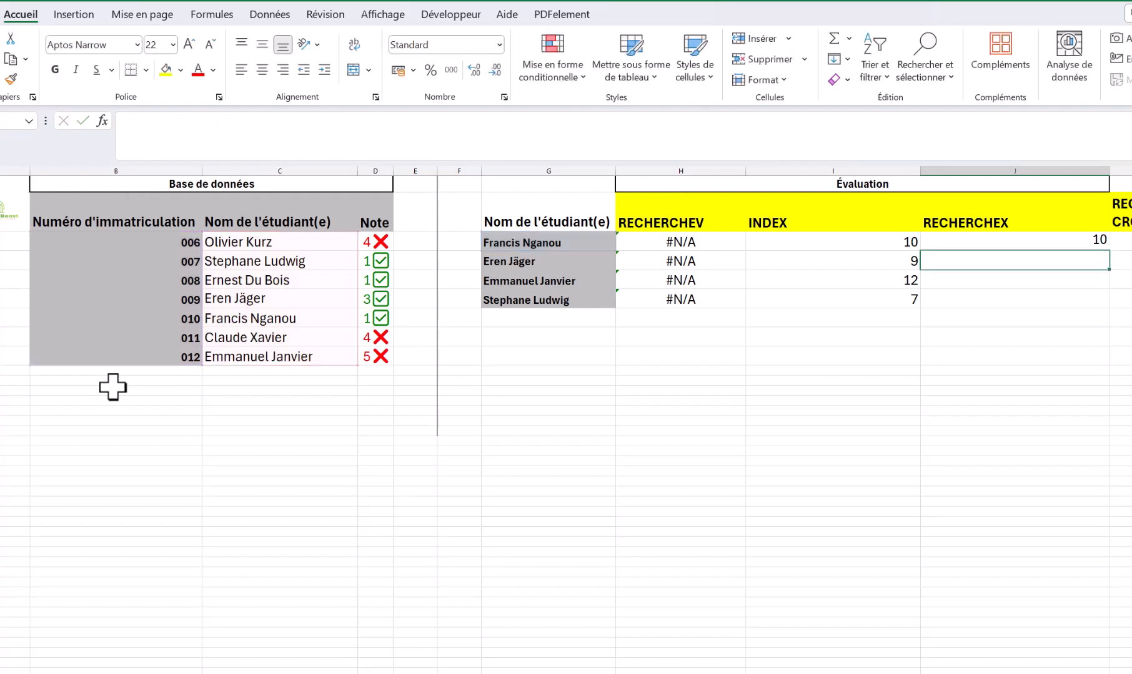
Fill the RECHERCHEX formula from J3 down to J6 for the remaining students
click(1048, 243)
drag(1109, 250, 1120, 307)
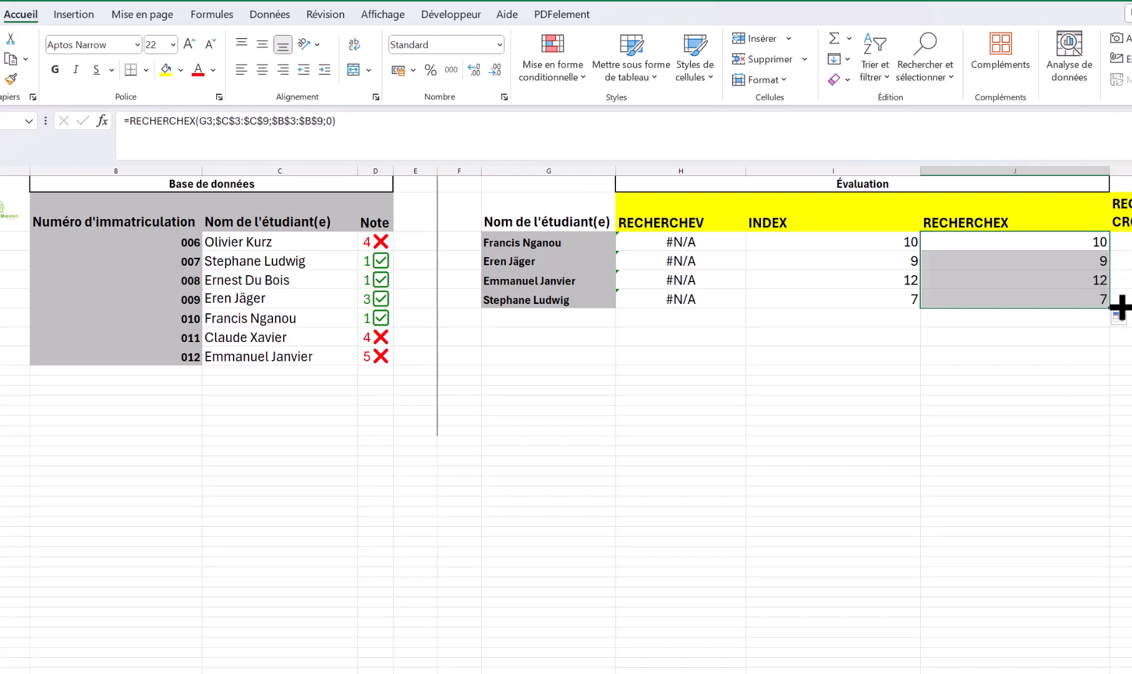
click(1079, 318)
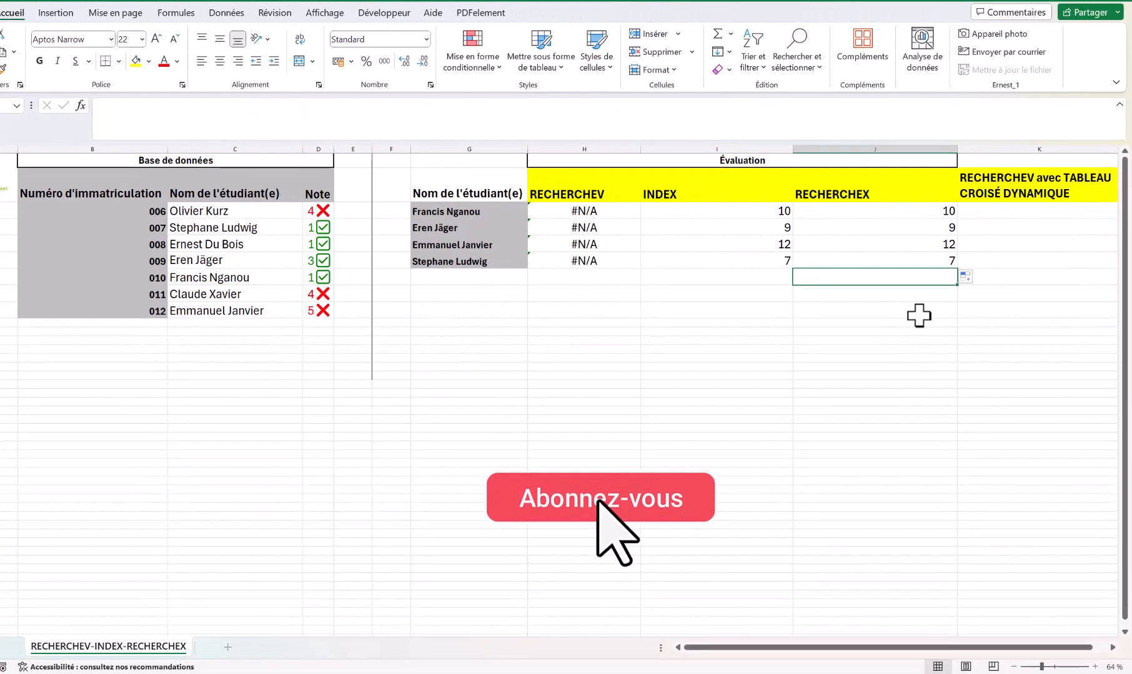